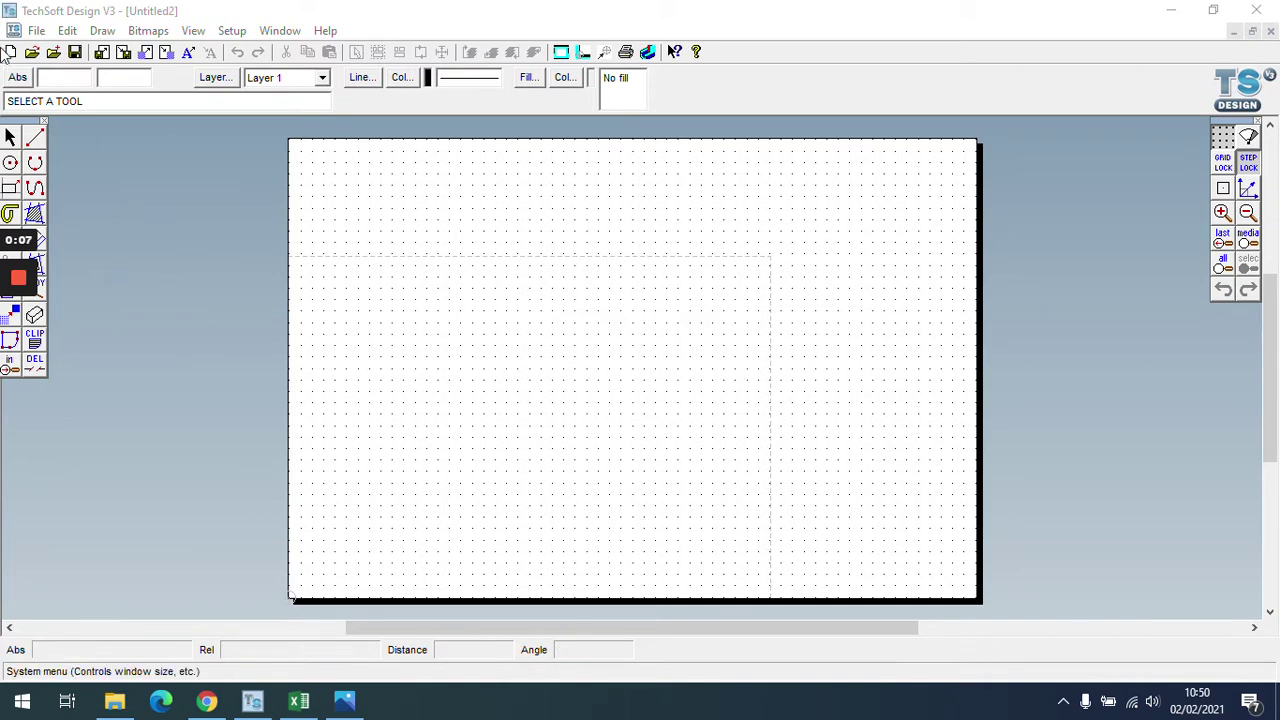
# Undock the drawing-tools and grid/zoom palettes so both float beside the sheet.
pyautogui.moveTo(24, 121); pyautogui.dragTo(252, 193)
pyautogui.moveTo(1233, 122); pyautogui.dragTo(1045, 203)
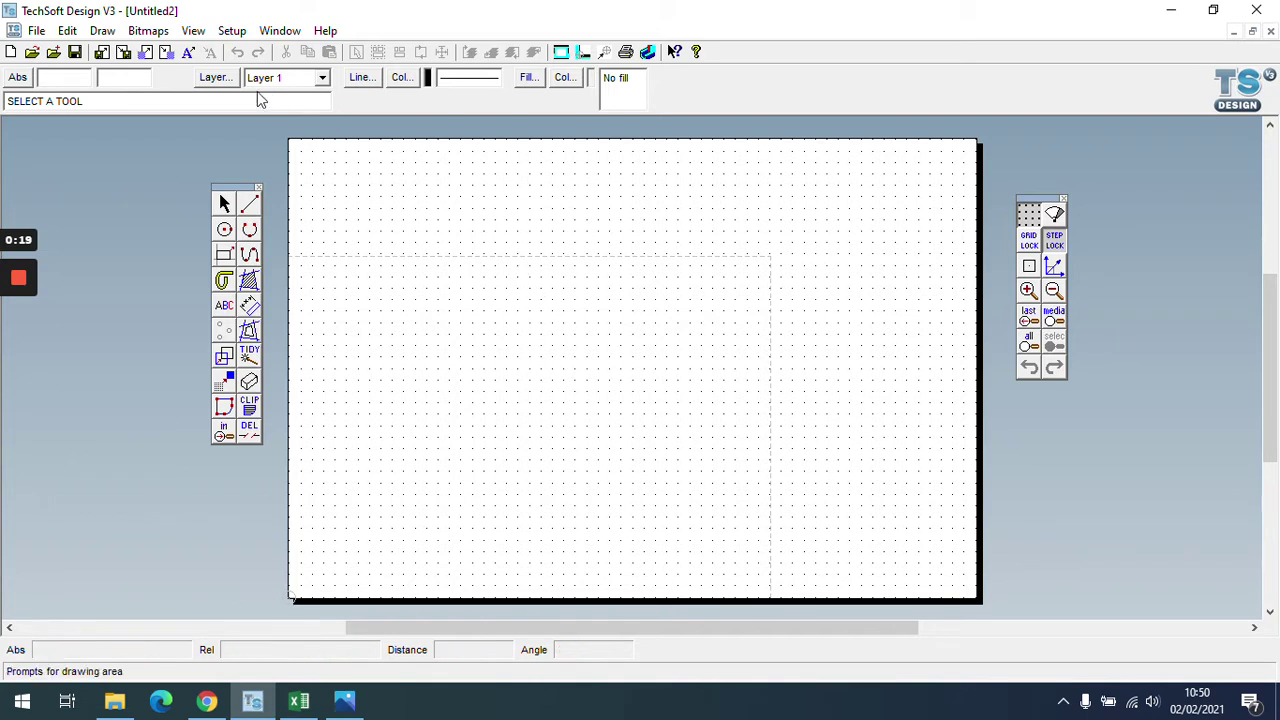
# Set the sheet layout to a user-defined metric material size of 600 × 400 mm.
pyautogui.click(232, 33)
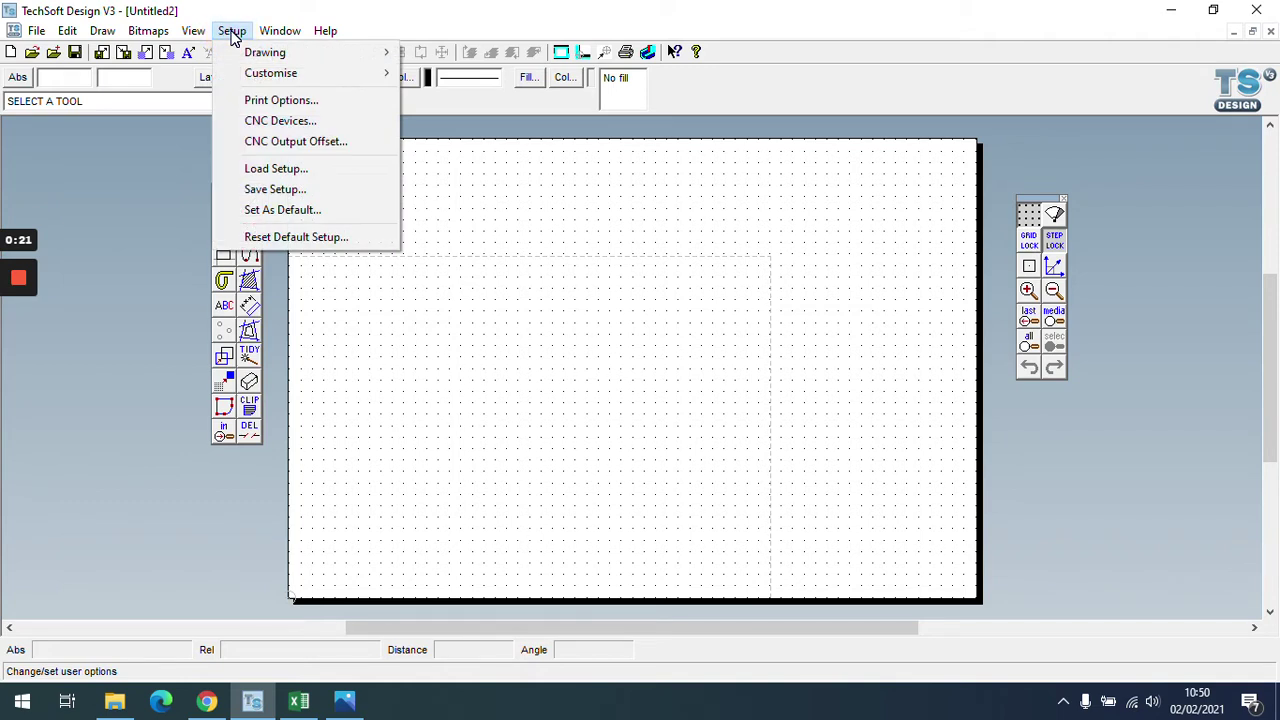
pyautogui.moveTo(266, 58)
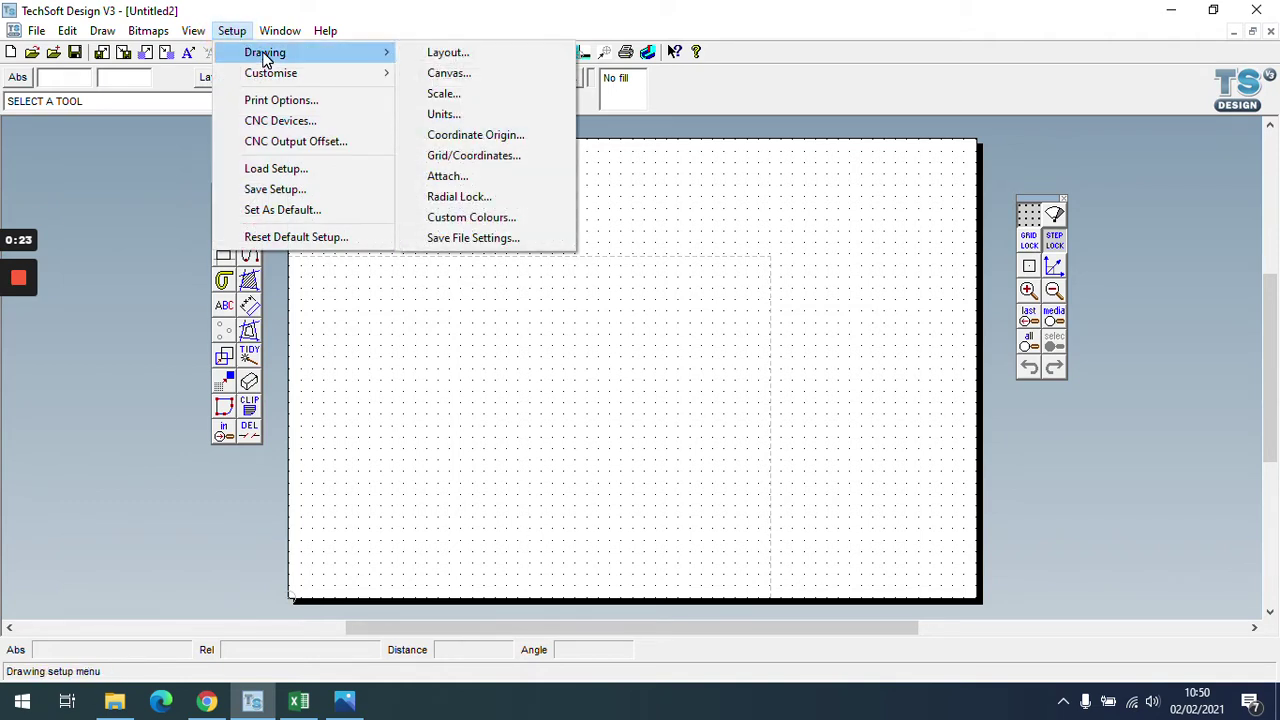
pyautogui.click(462, 56)
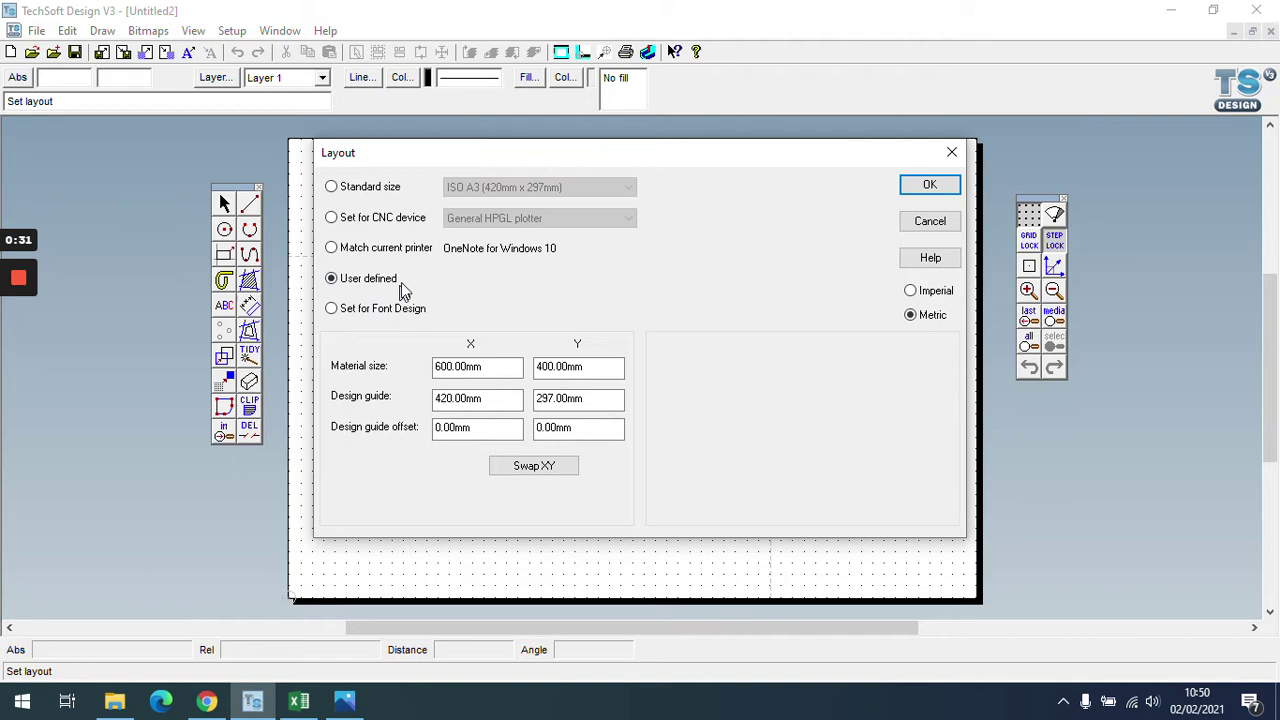
pyautogui.click(476, 366)
pyautogui.click(570, 367)
pyautogui.hotkey('shift', 'Tab')
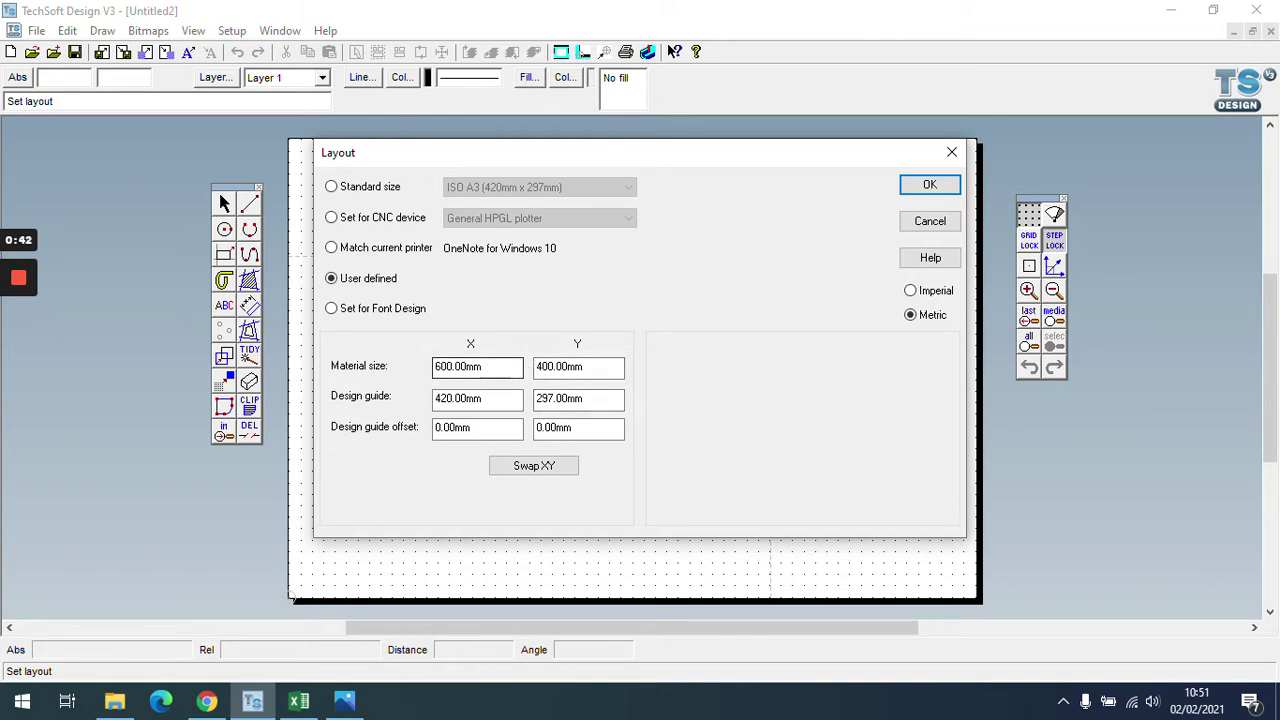
pyautogui.click(930, 188)
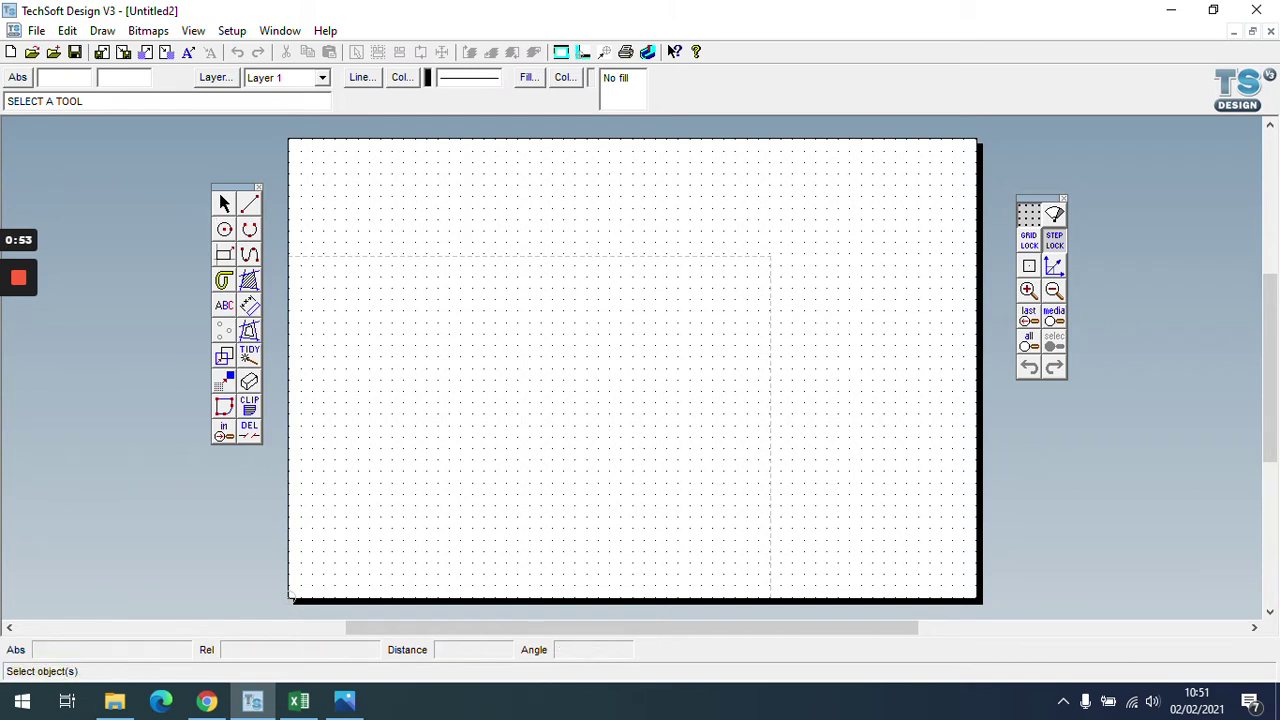
# Draw a 200 mm horizontal line at 0° along the top-left of the sheet.
pyautogui.moveTo(235, 192)
pyautogui.mouseDown()
pyautogui.moveTo(75, 128)
pyautogui.moveTo(346, 203)
pyautogui.moveTo(224, 184)
pyautogui.mouseUp()
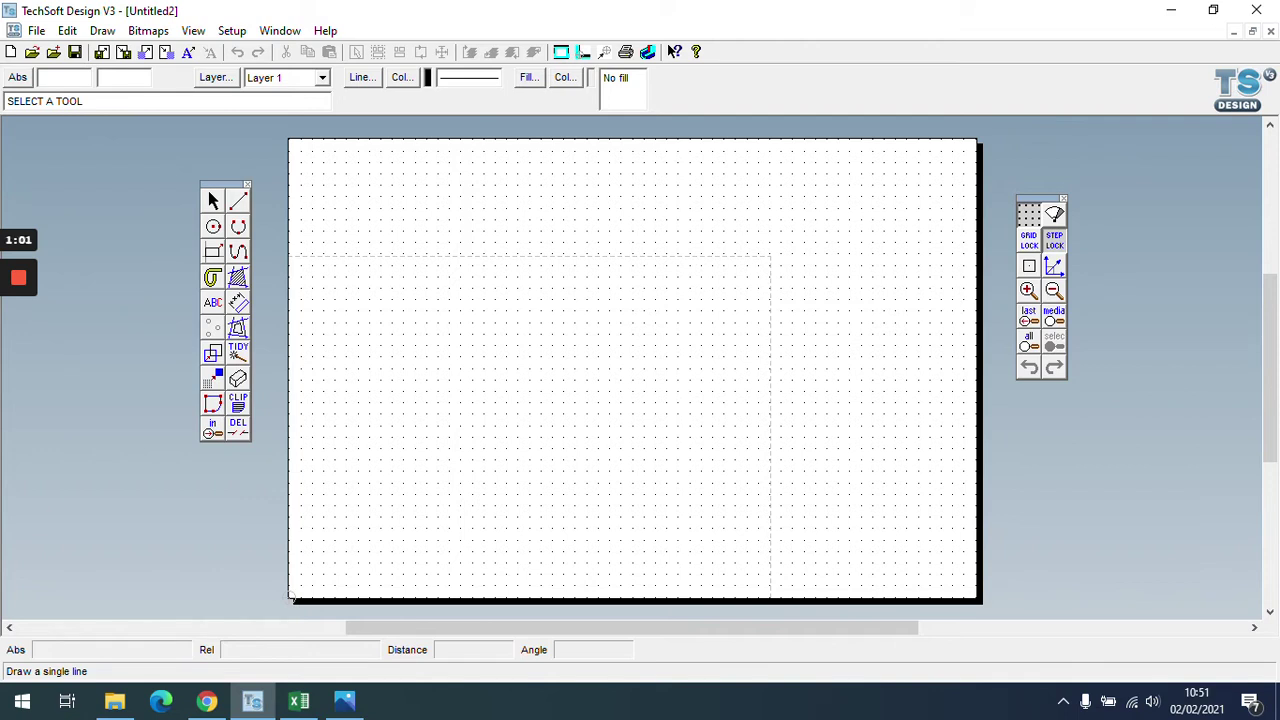
pyautogui.doubleClick(238, 203)
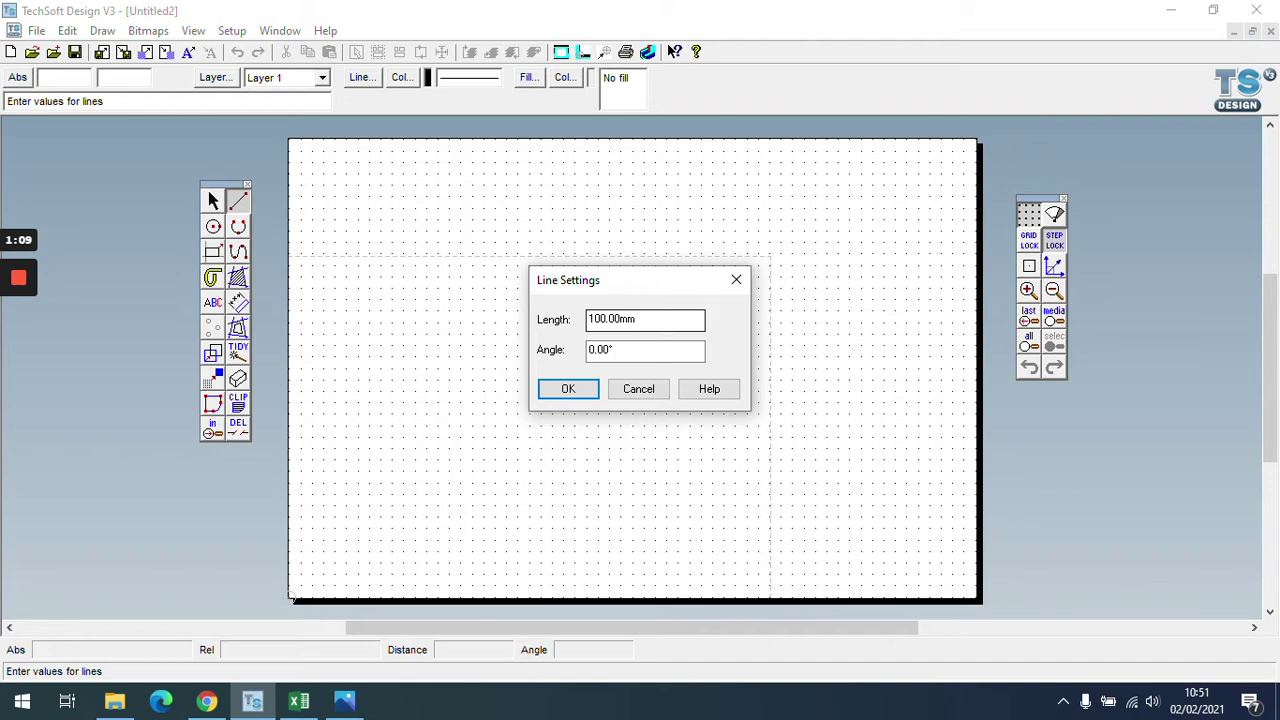
pyautogui.click(645, 350)
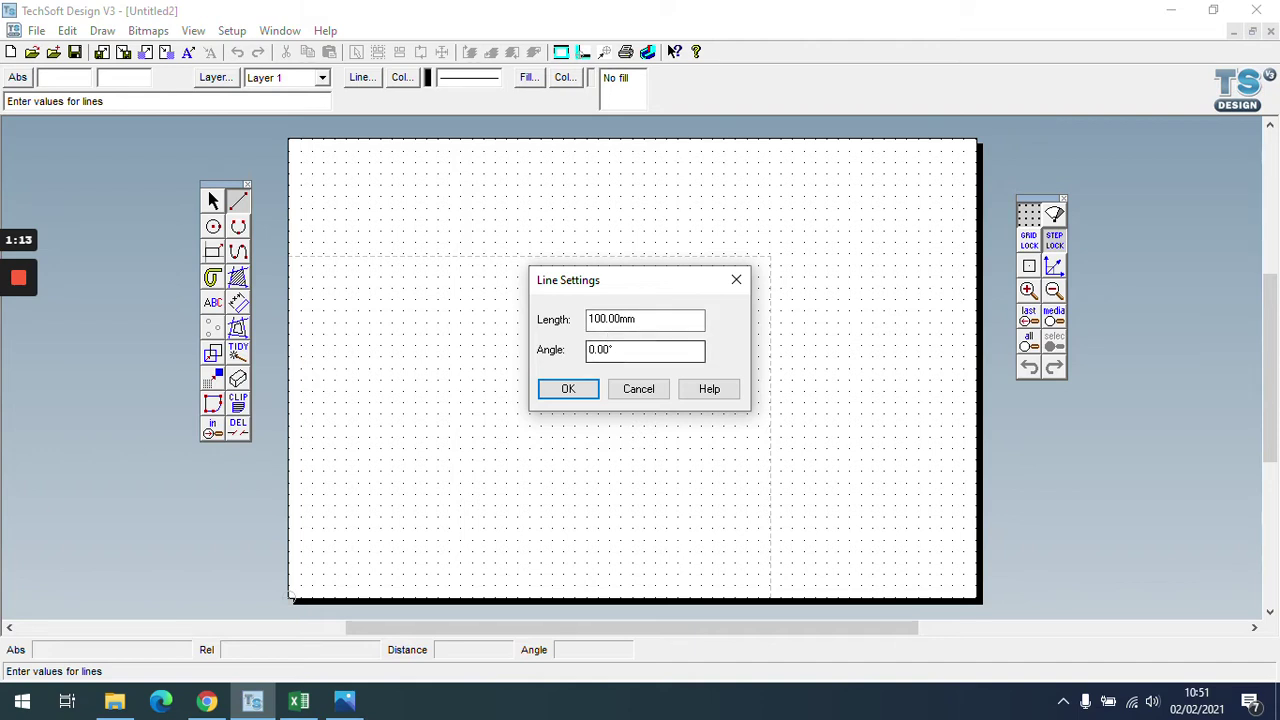
pyautogui.click(645, 319)
pyautogui.moveTo(586, 319); pyautogui.dragTo(594, 319)
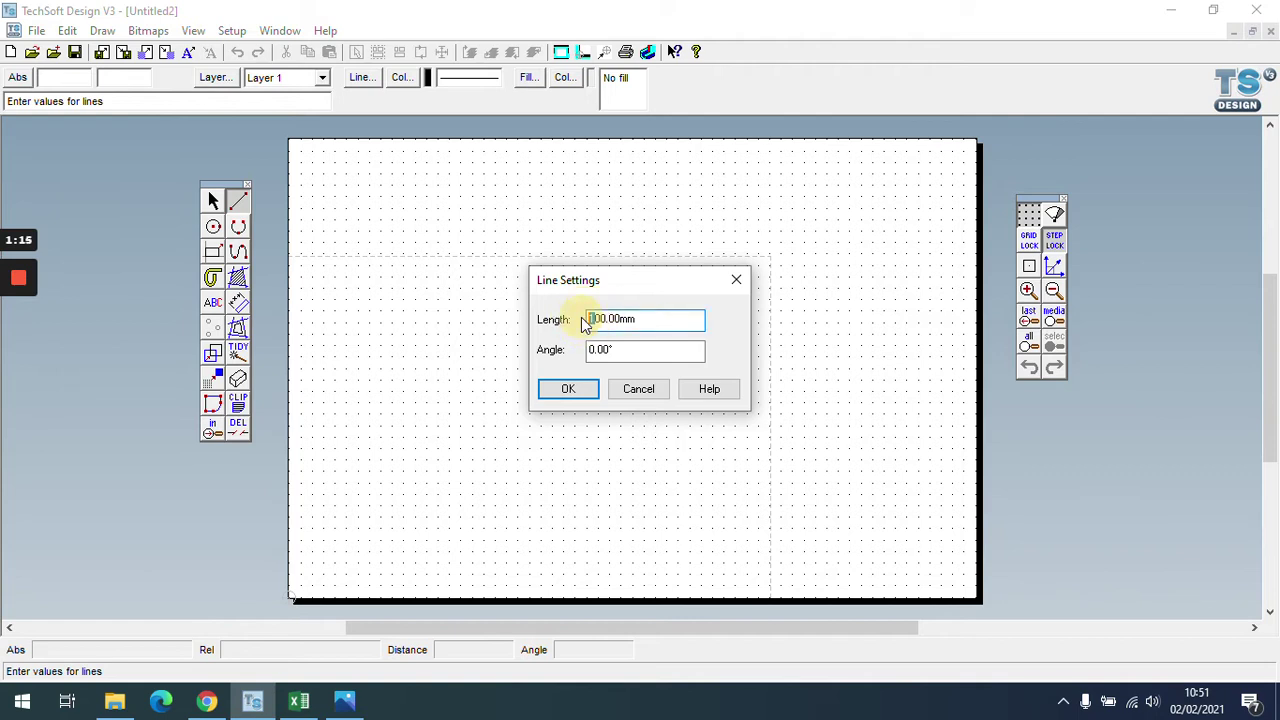
pyautogui.write('2')
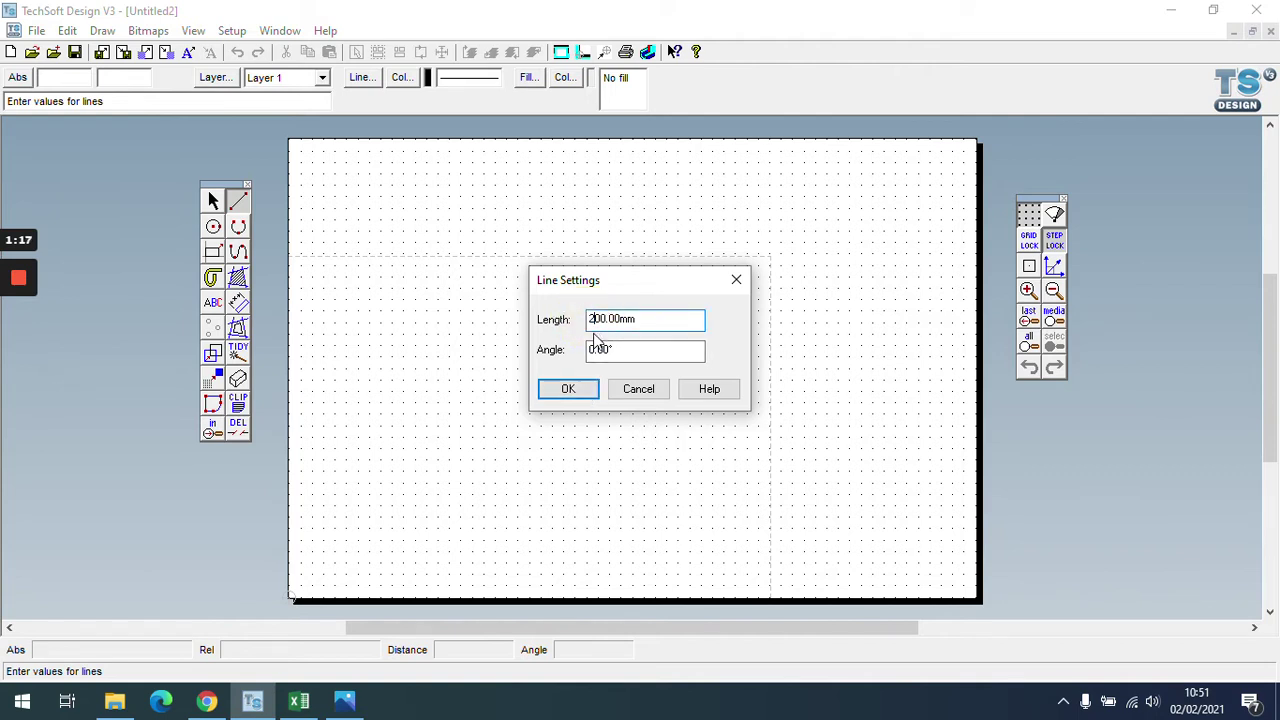
pyautogui.click(566, 392)
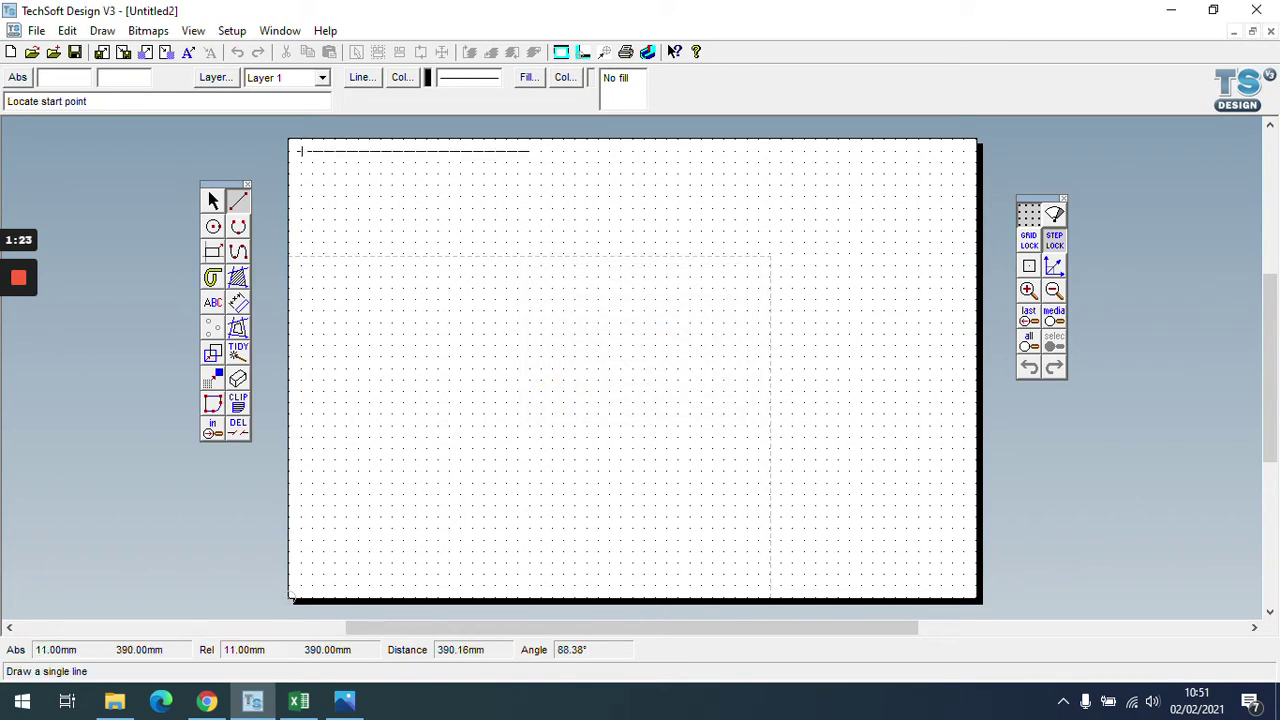
pyautogui.click(299, 151)
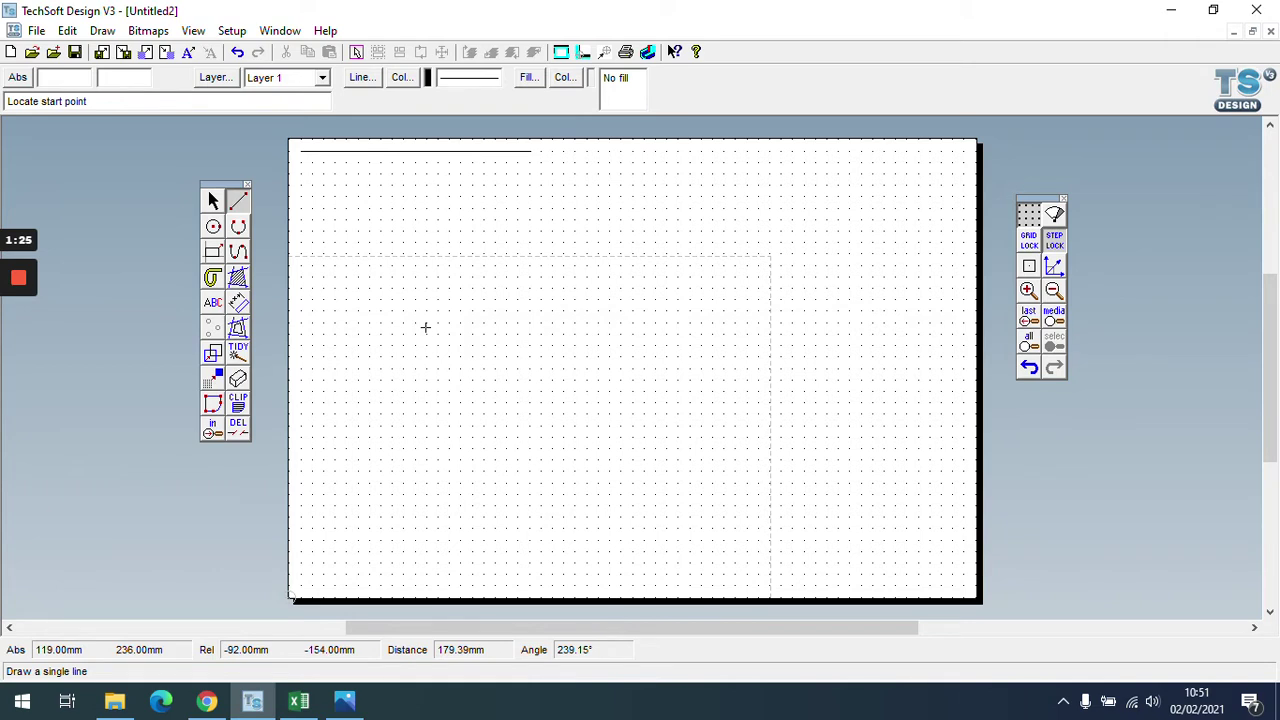
# Draw a 200 mm vertical line at 90° down the left side from the top line's end.
pyautogui.click(238, 201)
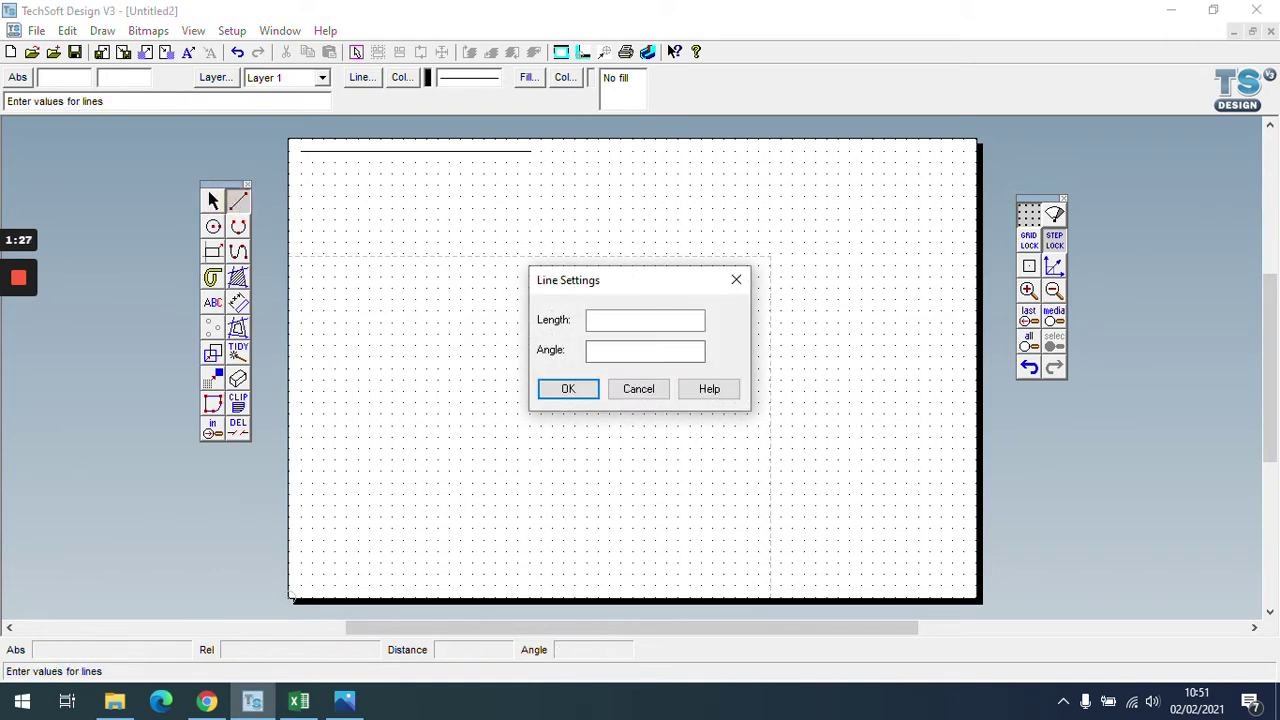
pyautogui.click(645, 320)
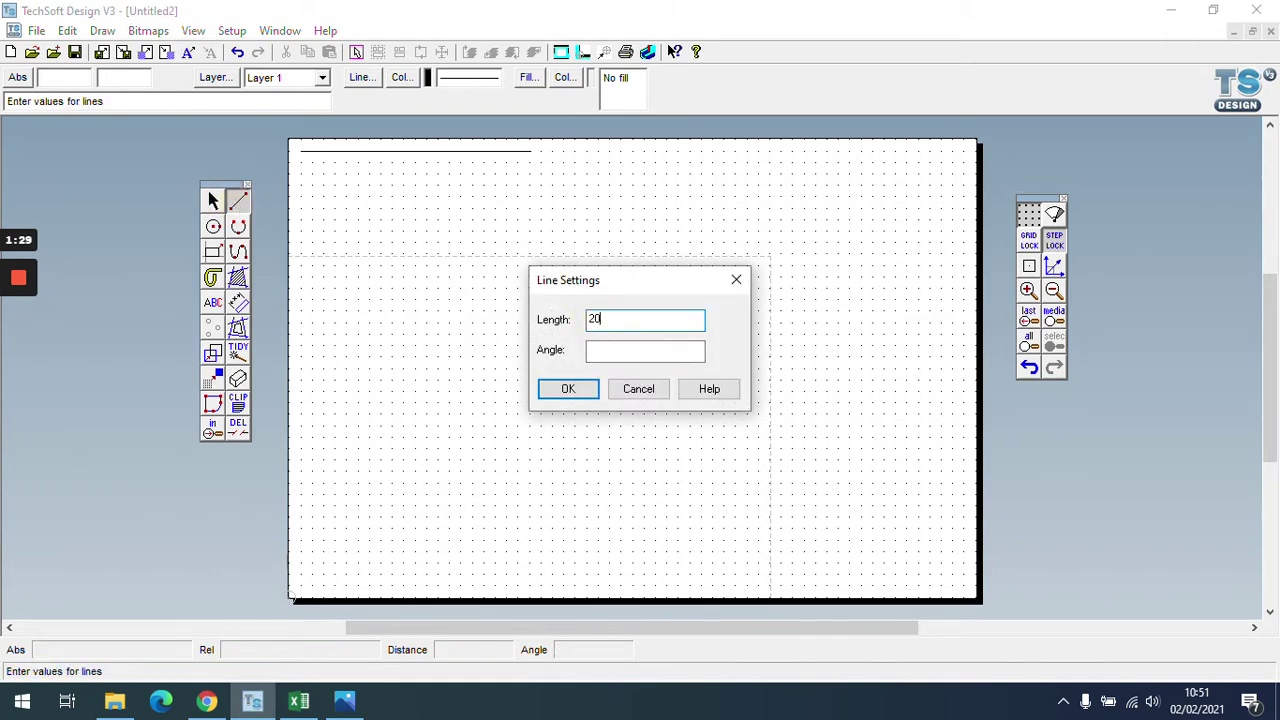
pyautogui.click(610, 350)
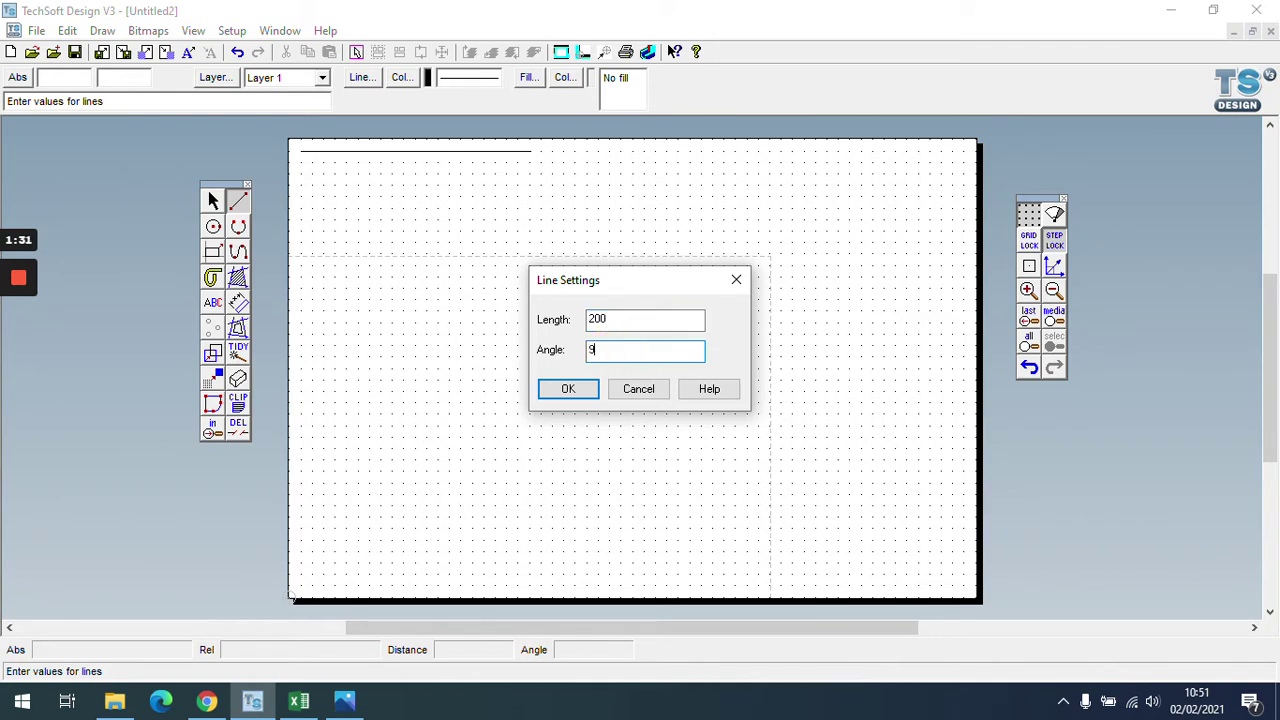
pyautogui.click(567, 389)
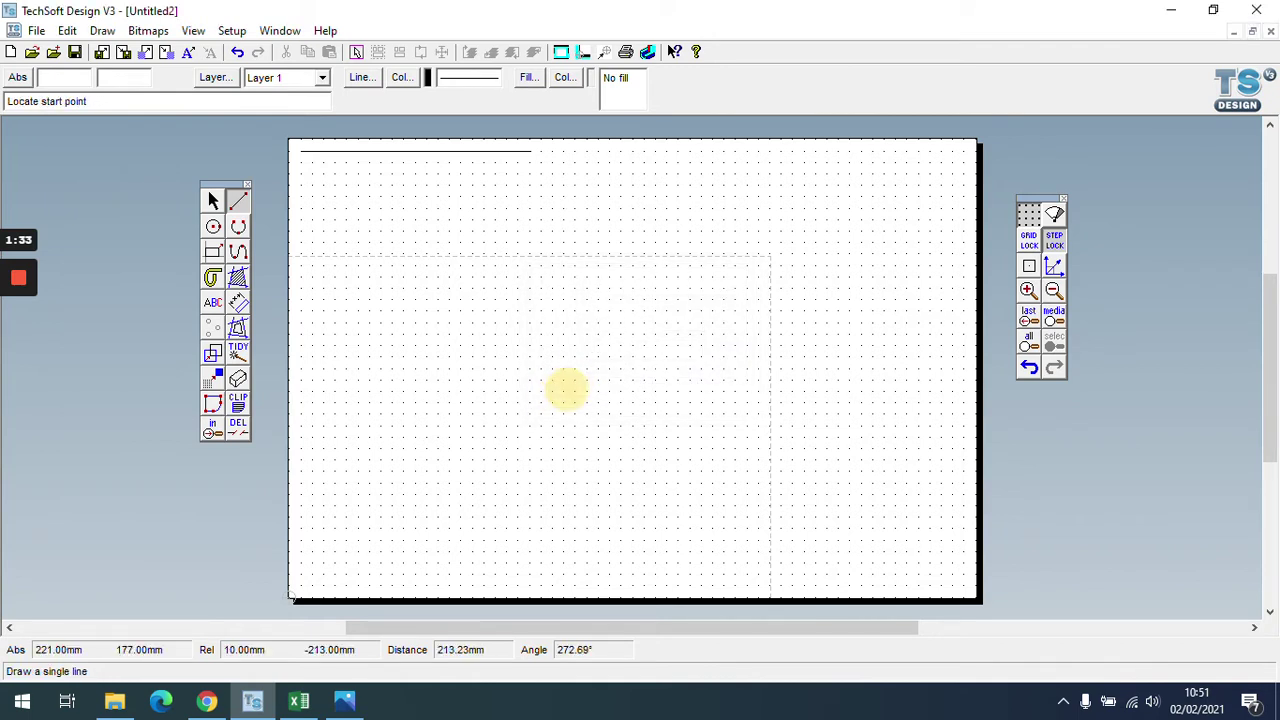
pyautogui.click(301, 376)
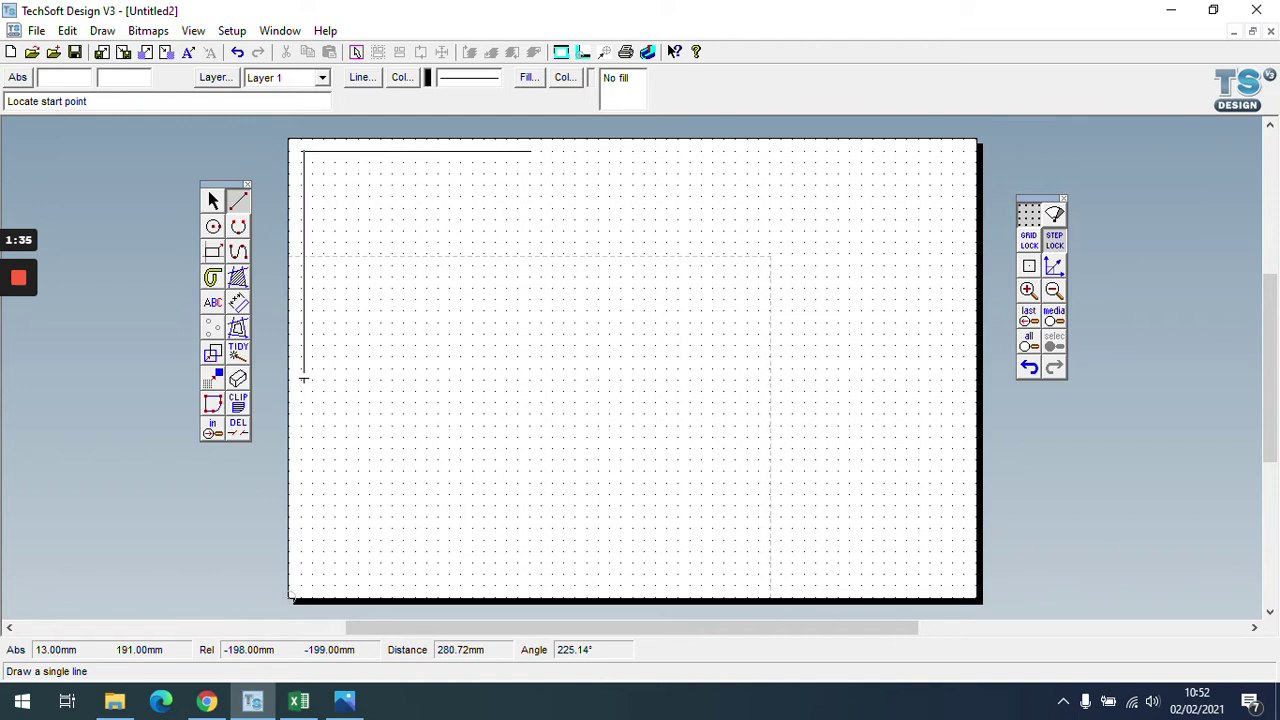
pyautogui.click(301, 378)
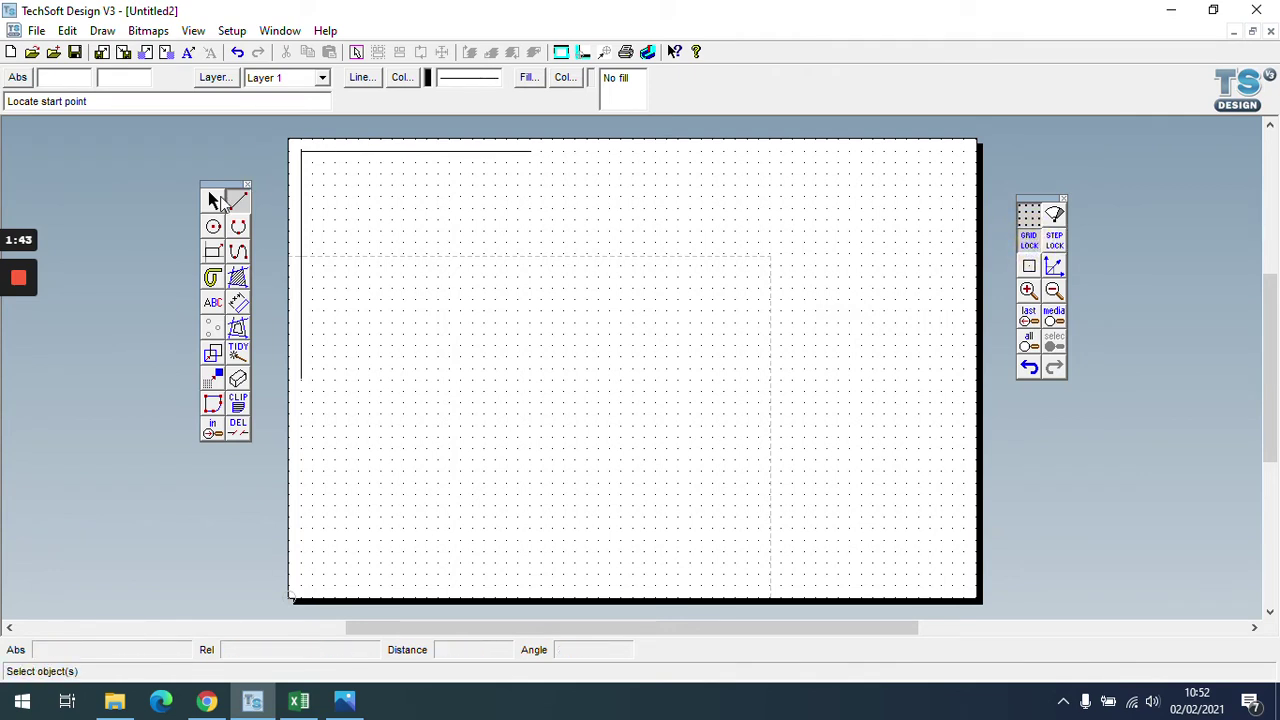
# Select the existing lines and delete the top horizontal line.
pyautogui.click(218, 200)
pyautogui.moveTo(358, 154); pyautogui.dragTo(526, 214)
pyautogui.click(445, 155)
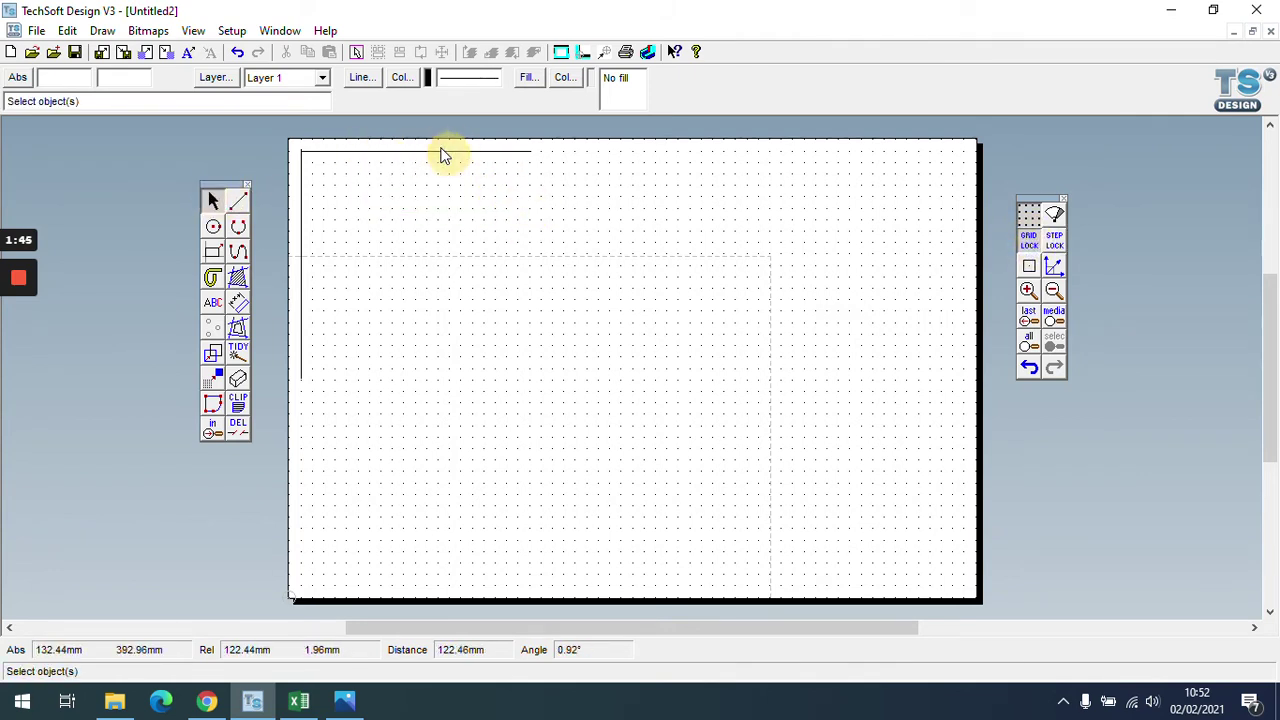
pyautogui.click(302, 226)
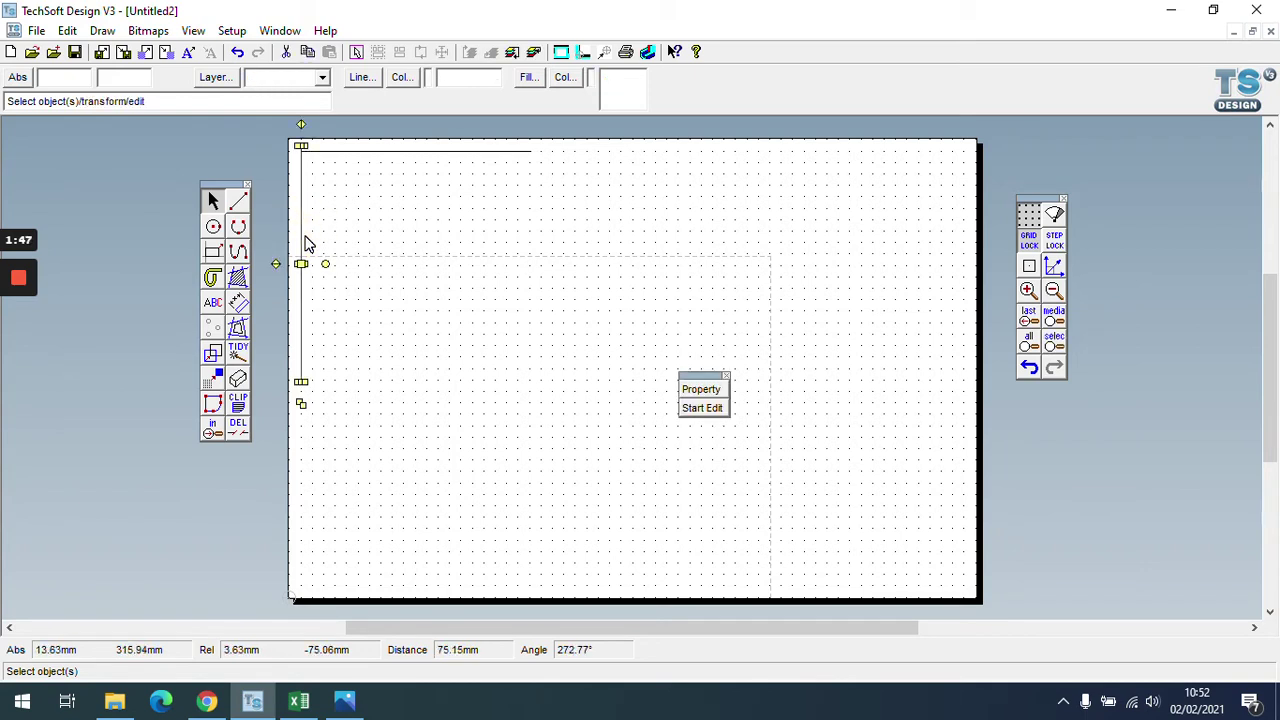
pyautogui.click(306, 243)
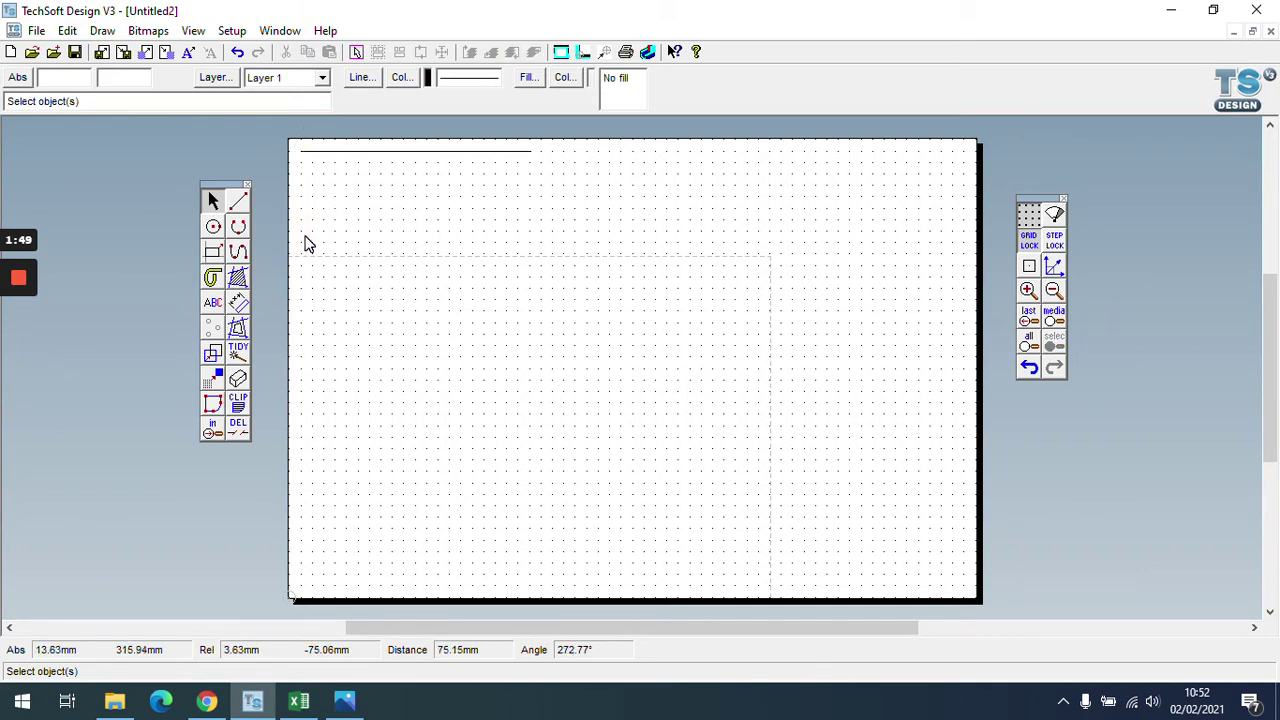
pyautogui.click(400, 152)
pyautogui.press('Delete')
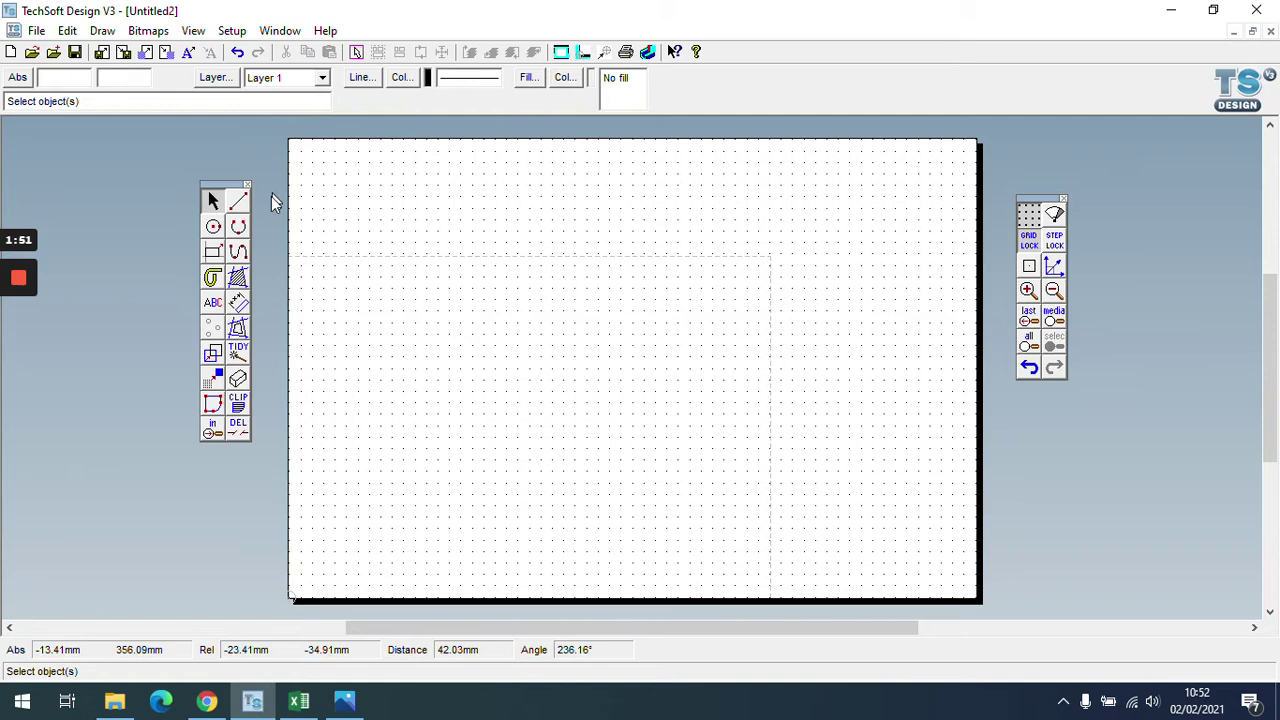
# Redraw the square's 200 mm top edge near the top-left and set up the left edge.
pyautogui.click(238, 200)
pyautogui.rightClick(434, 303)
pyautogui.click(596, 321)
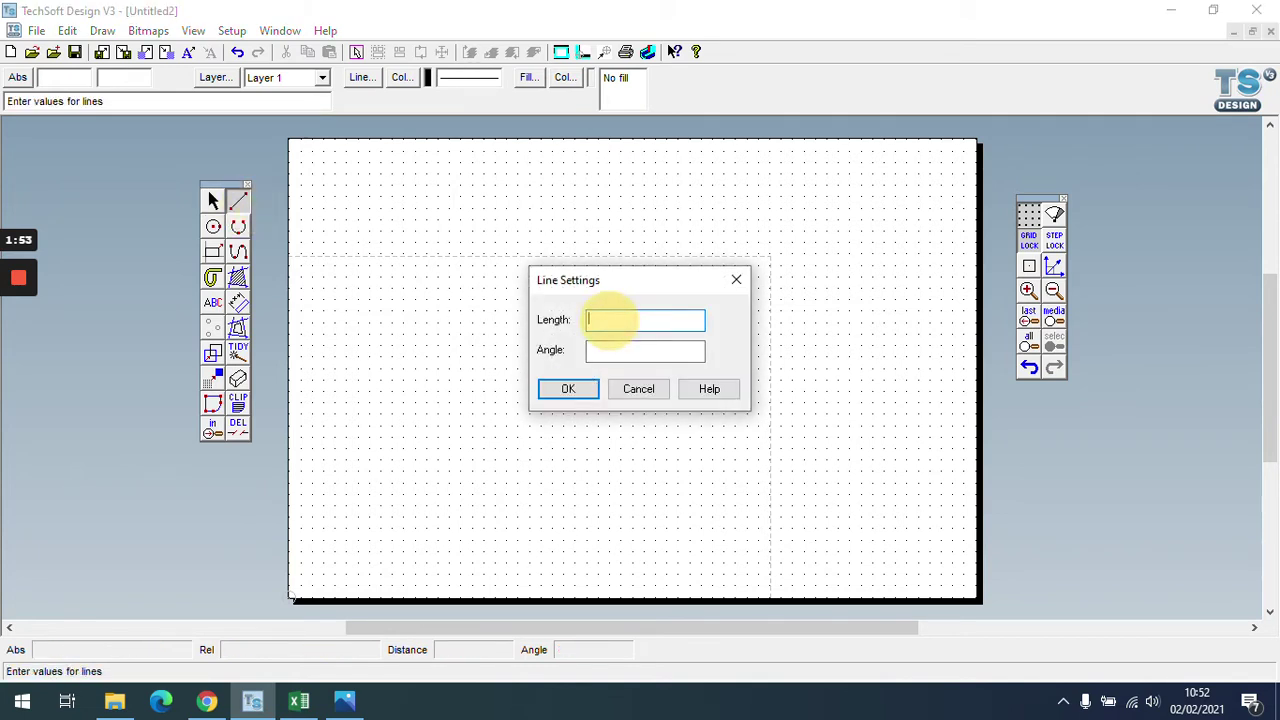
pyautogui.write('200')
pyautogui.click(577, 388)
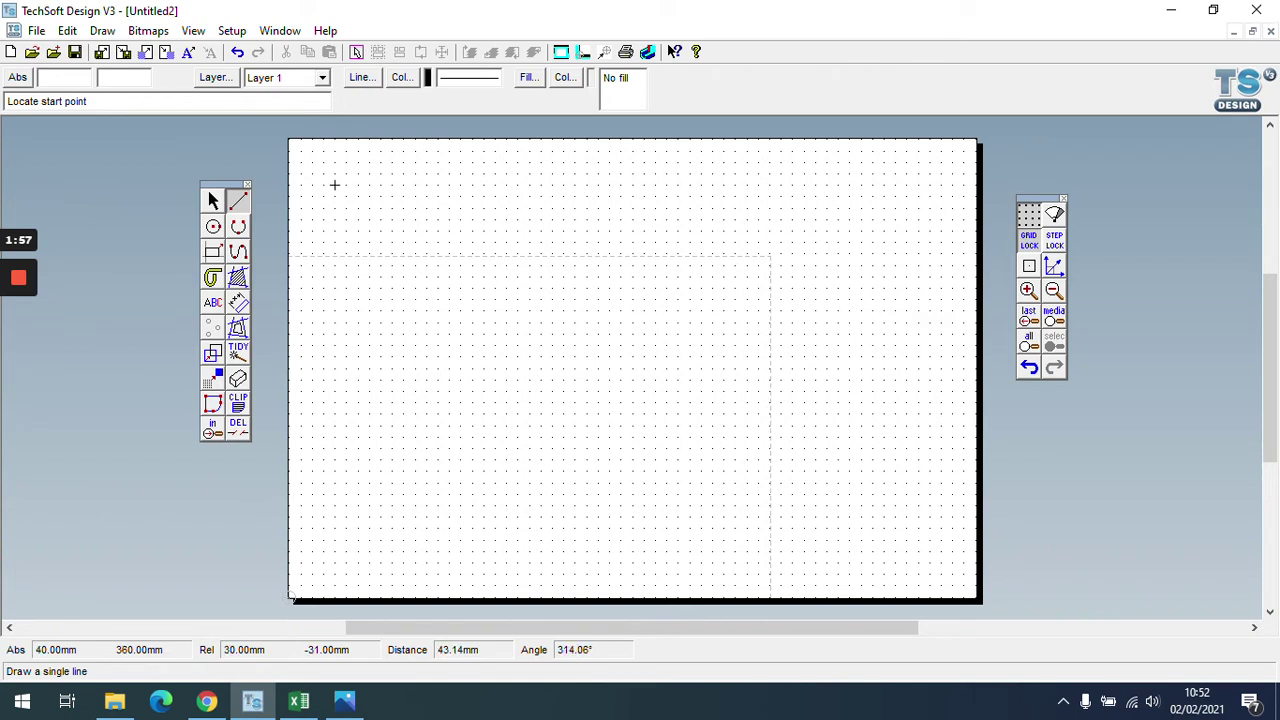
pyautogui.click(312, 162)
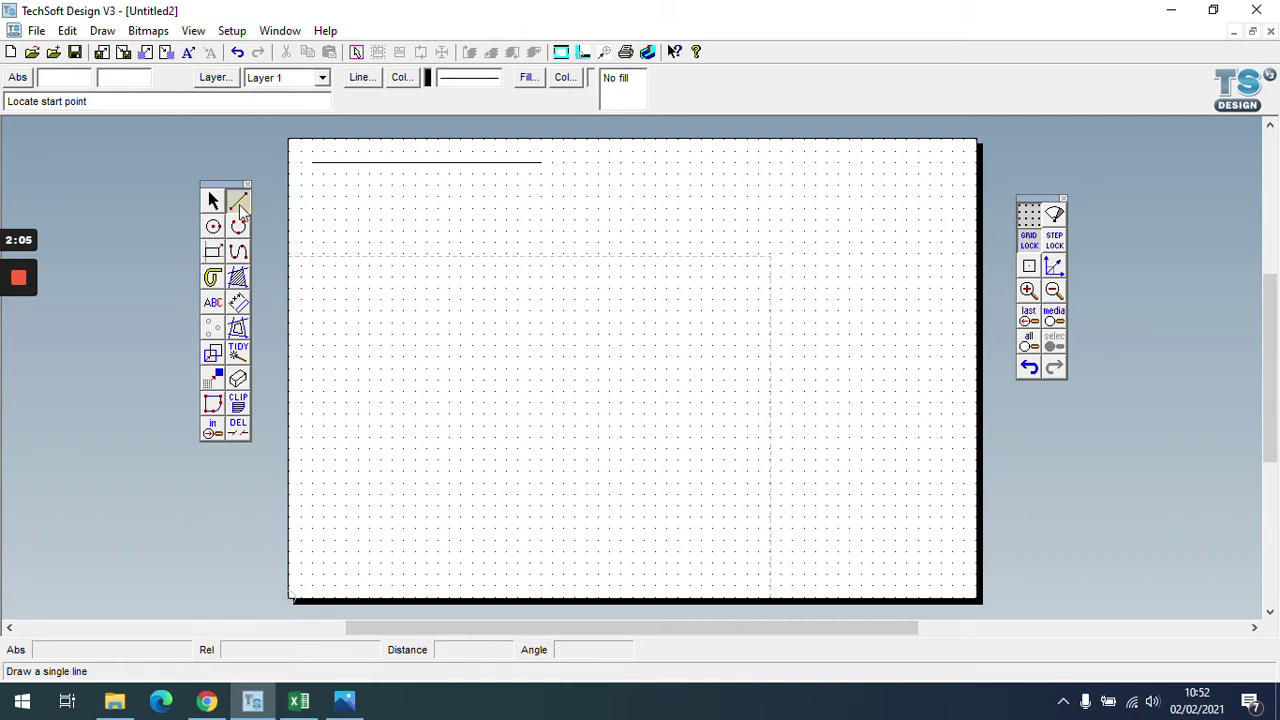
pyautogui.doubleClick(240, 204)
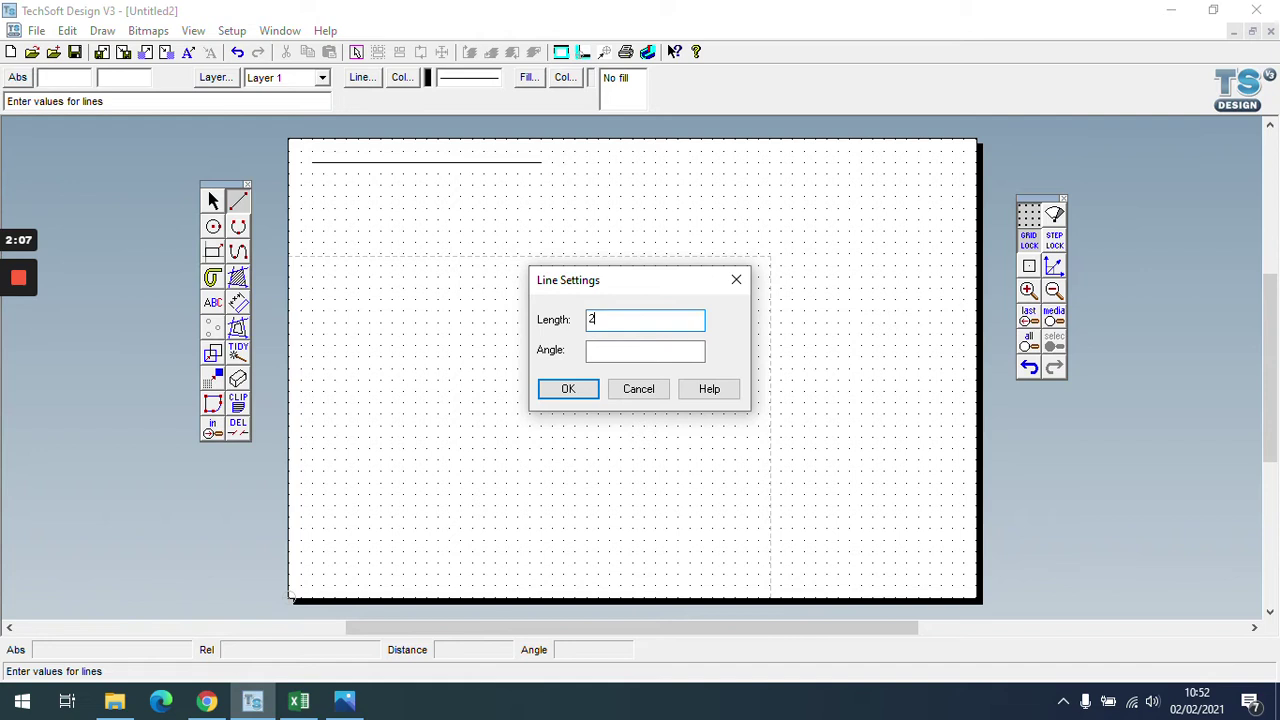
pyautogui.click(619, 351)
pyautogui.click(568, 389)
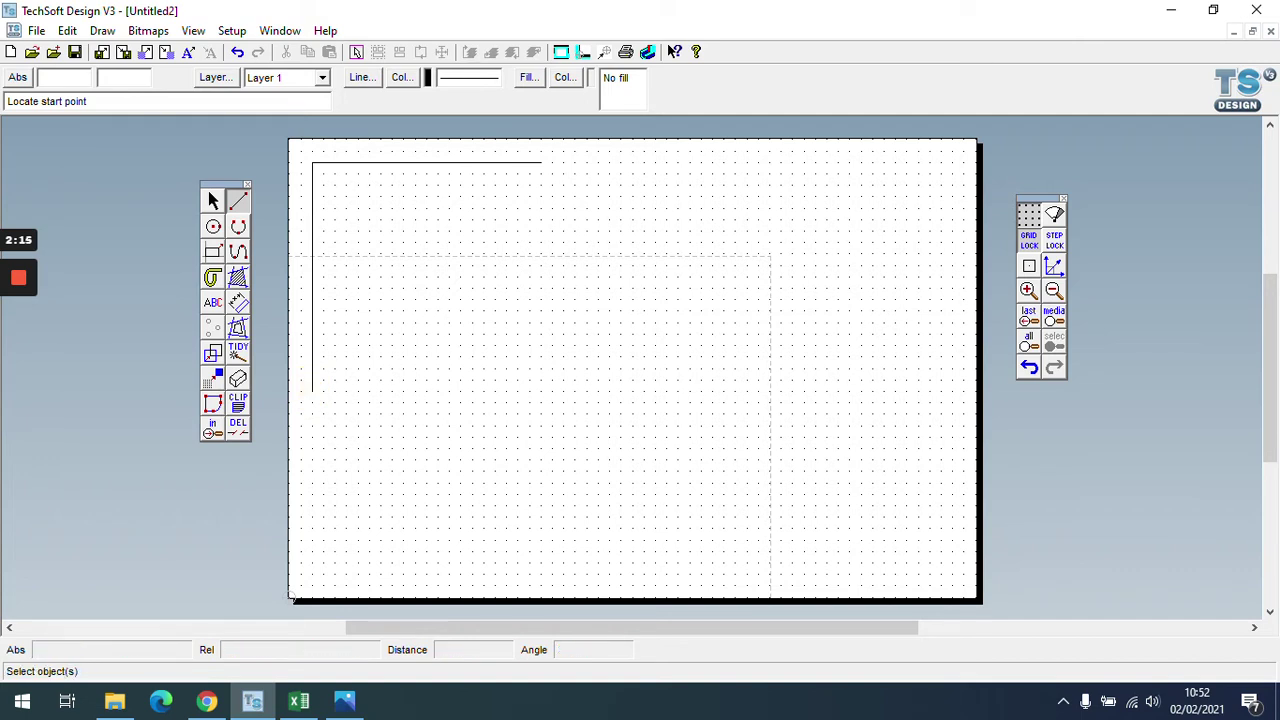
# Add the 200 mm bottom edge and the 200 mm, 90° right edge to close the square.
pyautogui.click(240, 205)
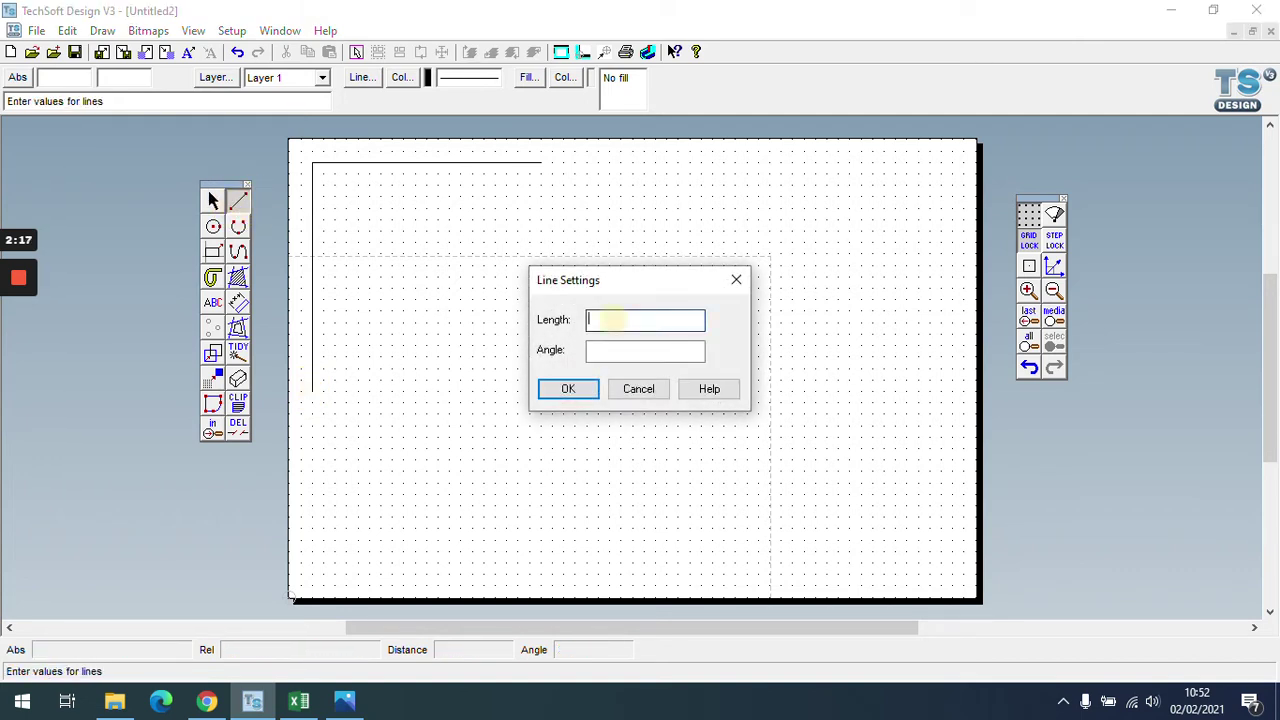
pyautogui.write('200')
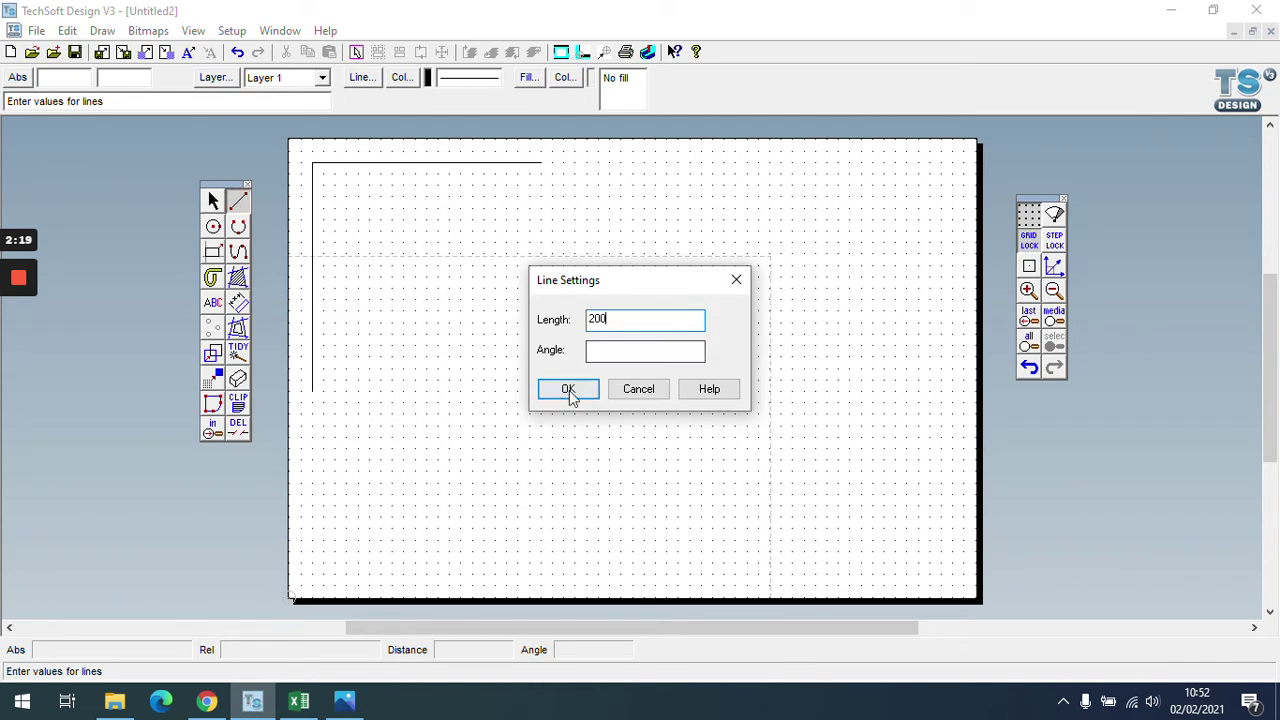
pyautogui.click(568, 389)
pyautogui.click(312, 392)
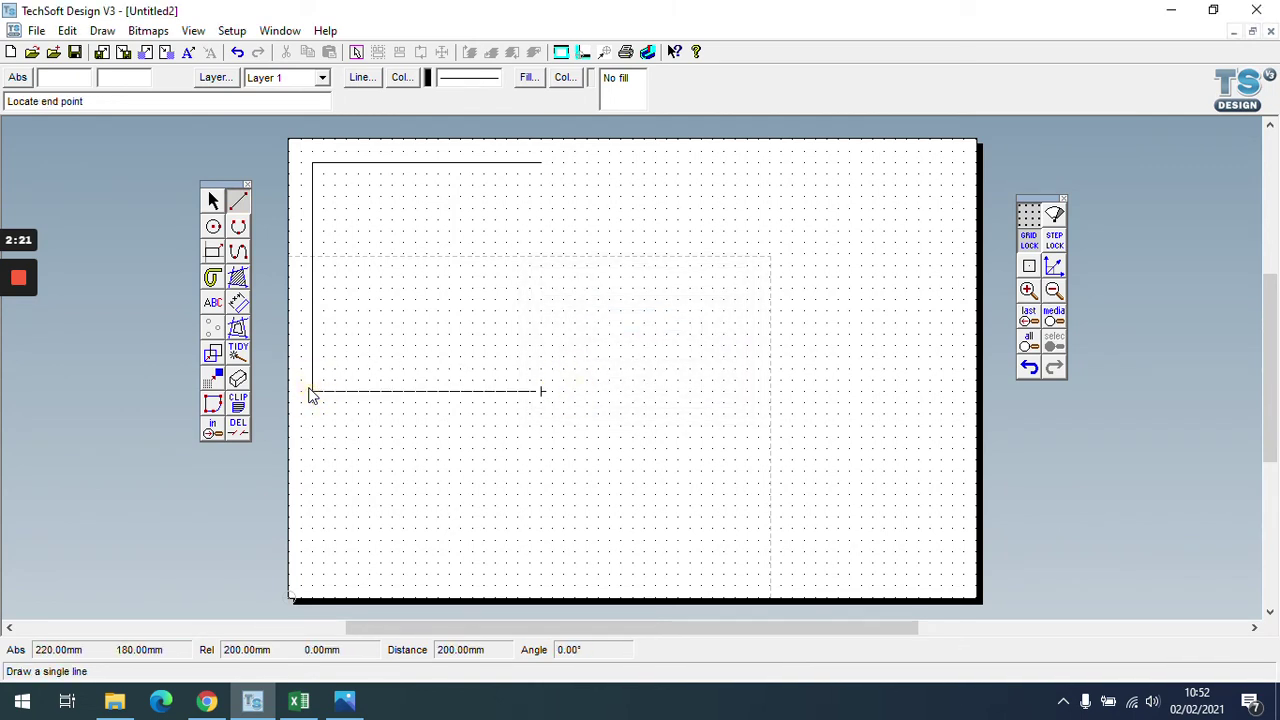
pyautogui.click(238, 201)
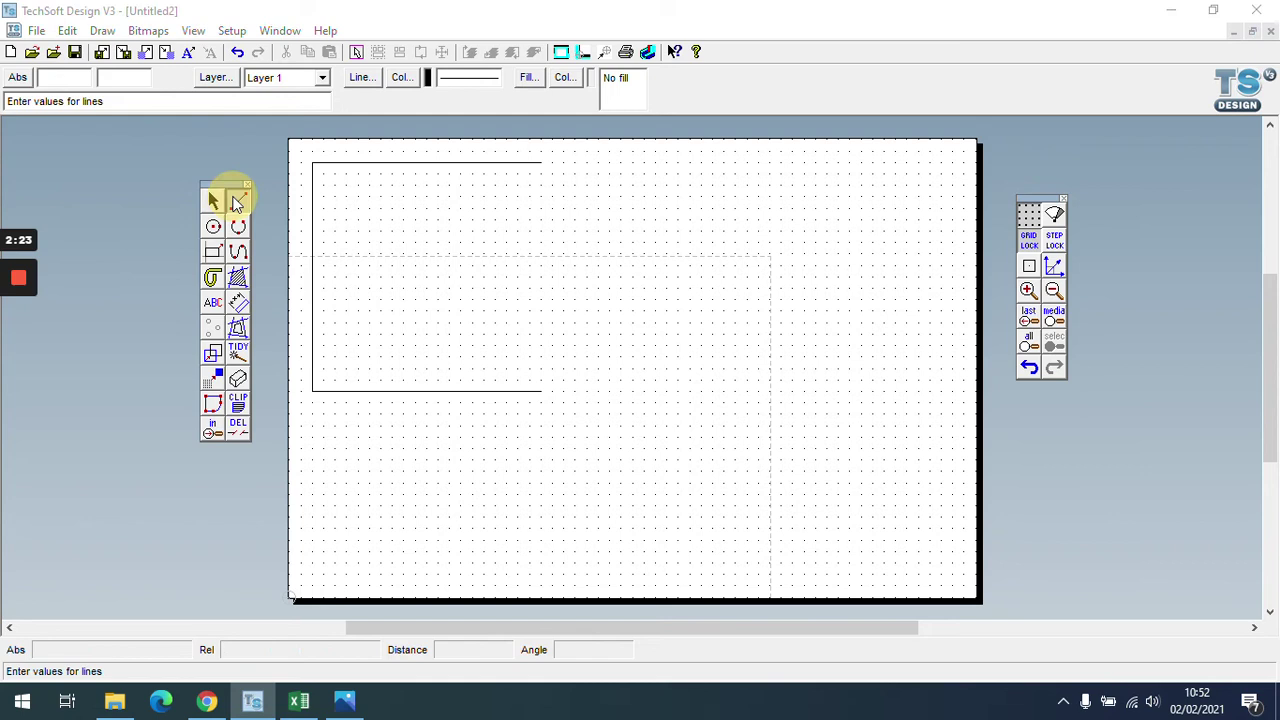
pyautogui.write('20')
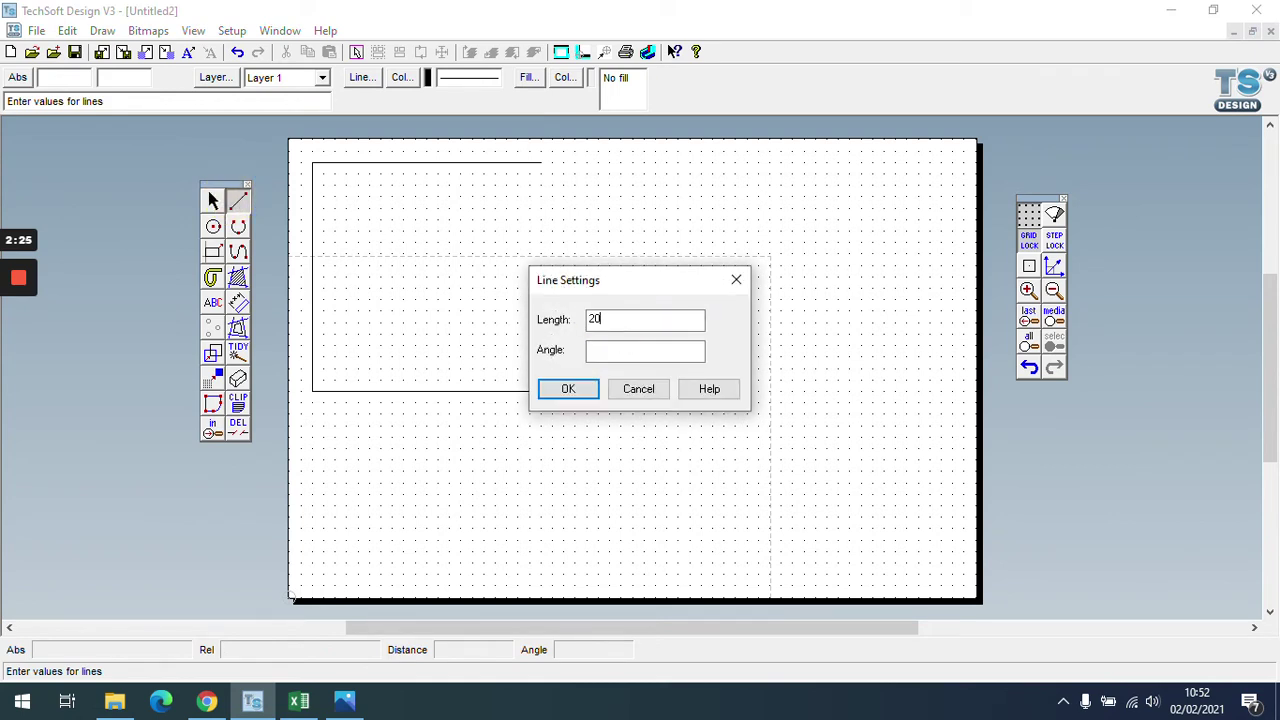
pyautogui.write('0')
pyautogui.click(616, 349)
pyautogui.write('90')
pyautogui.click(568, 389)
pyautogui.click(542, 391)
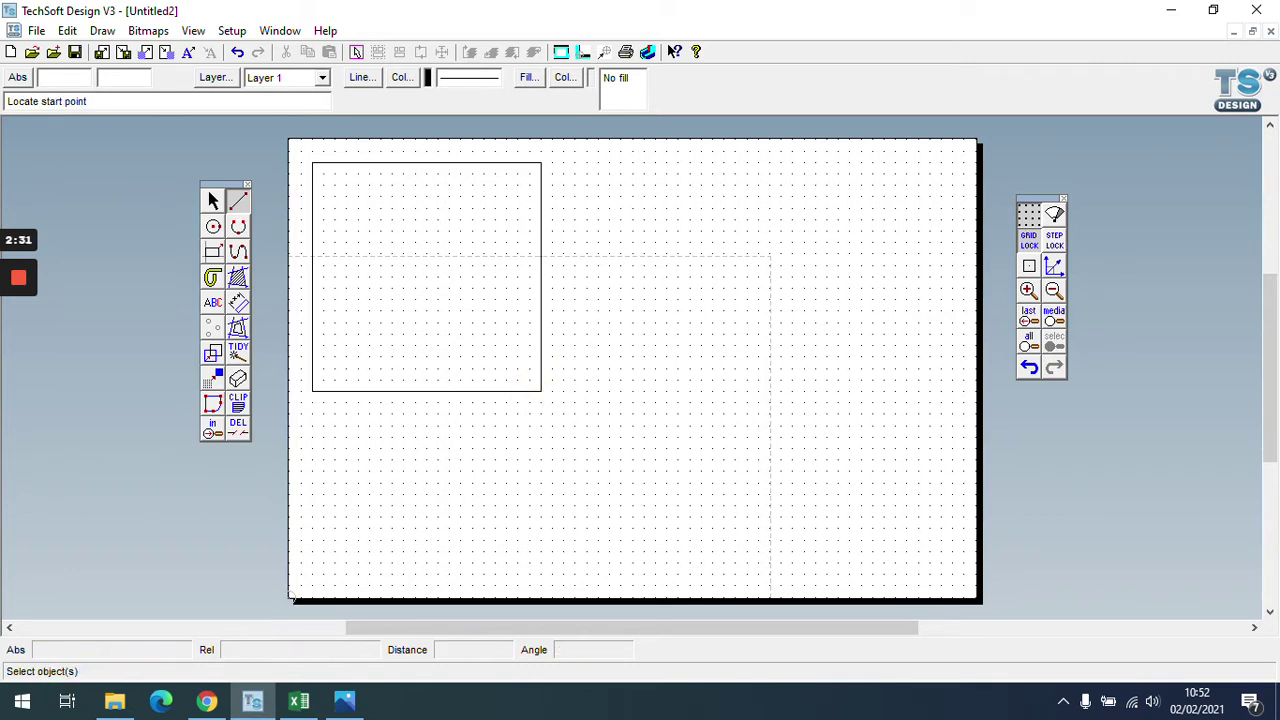
# Marquee-select all four lines of the 200 mm square.
pyautogui.click(211, 200)
pyautogui.moveTo(296, 147); pyautogui.dragTo(598, 445)
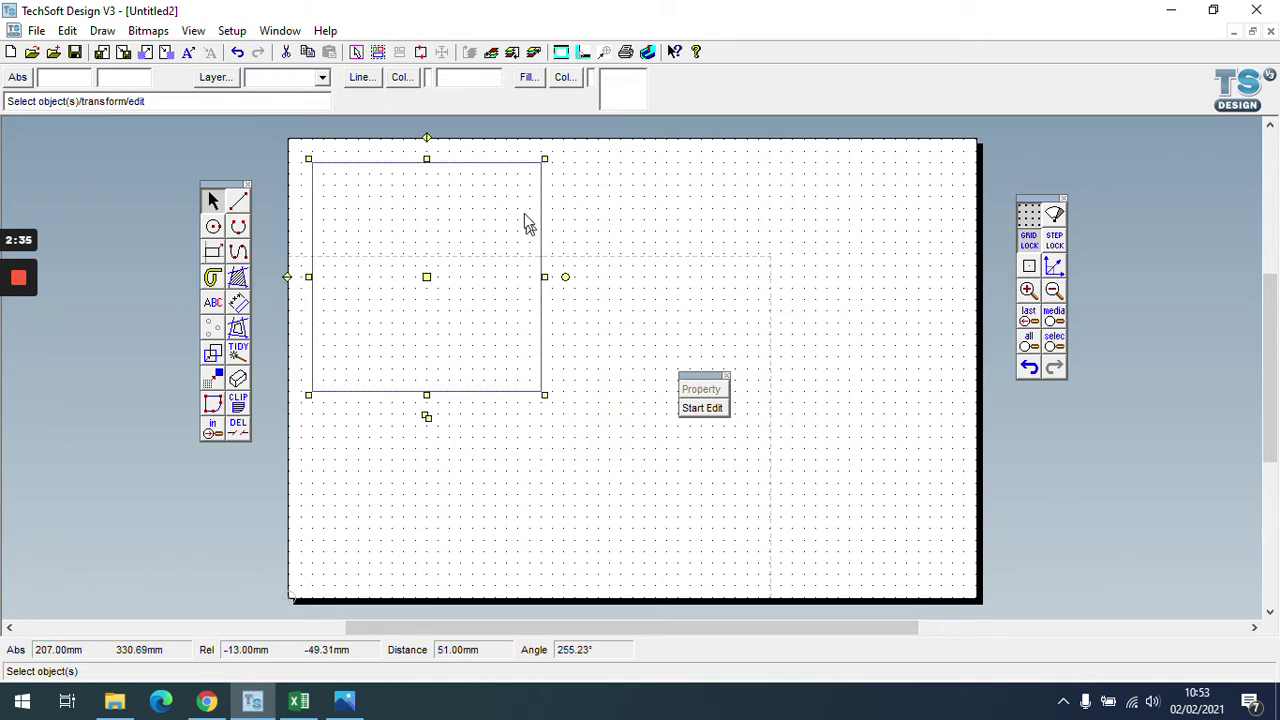
pyautogui.click(67, 31)
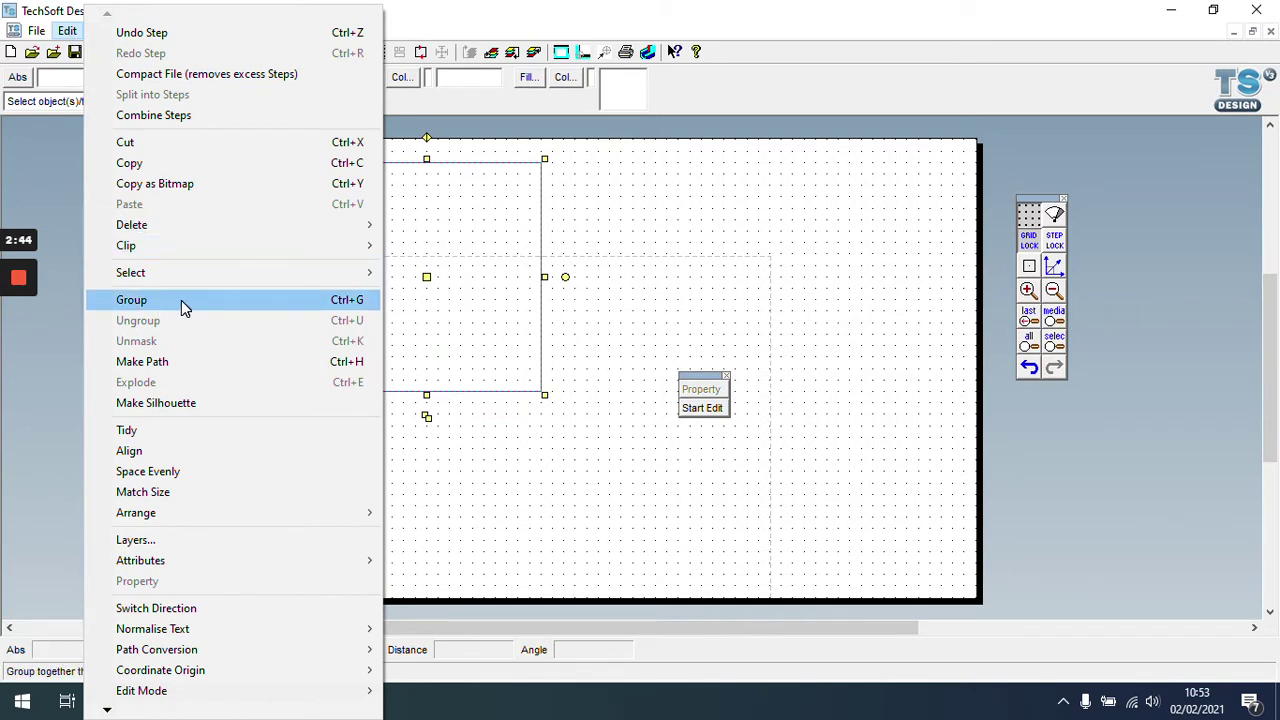
# Group the four lines and nudge the grouped square up-left toward the corner.
pyautogui.click(181, 300)
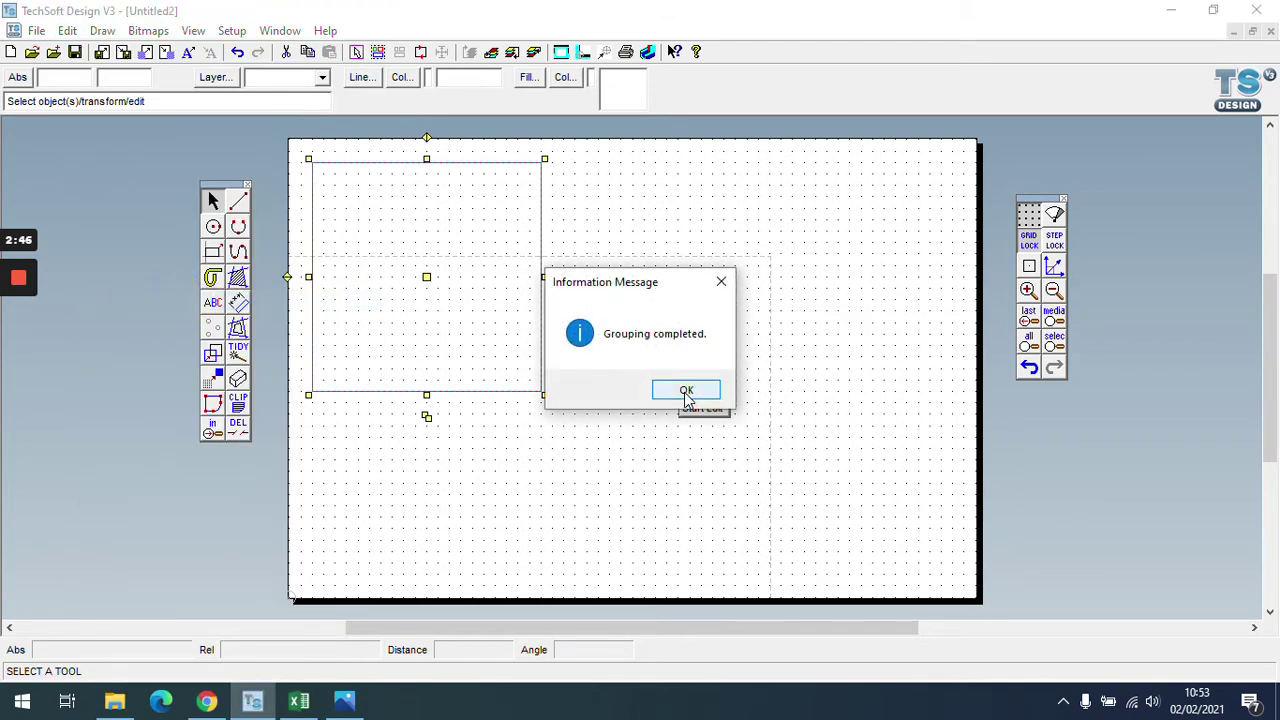
pyautogui.click(686, 395)
pyautogui.moveTo(426, 277)
pyautogui.mouseDown()
pyautogui.moveTo(655, 299)
pyautogui.moveTo(445, 276)
pyautogui.moveTo(623, 346)
pyautogui.moveTo(400, 257)
pyautogui.moveTo(420, 272)
pyautogui.mouseUp()
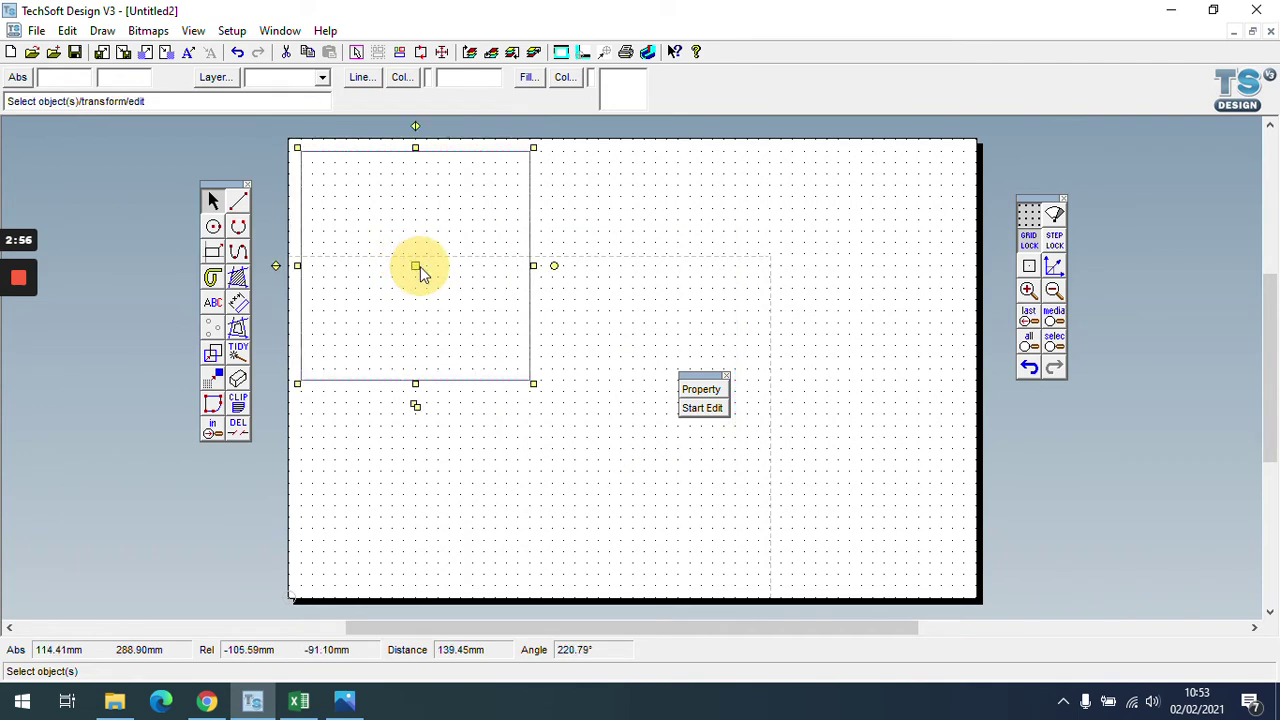
# Apply a red line colour to the grouped square's outline, rechecking and reapplying it.
pyautogui.click(404, 78)
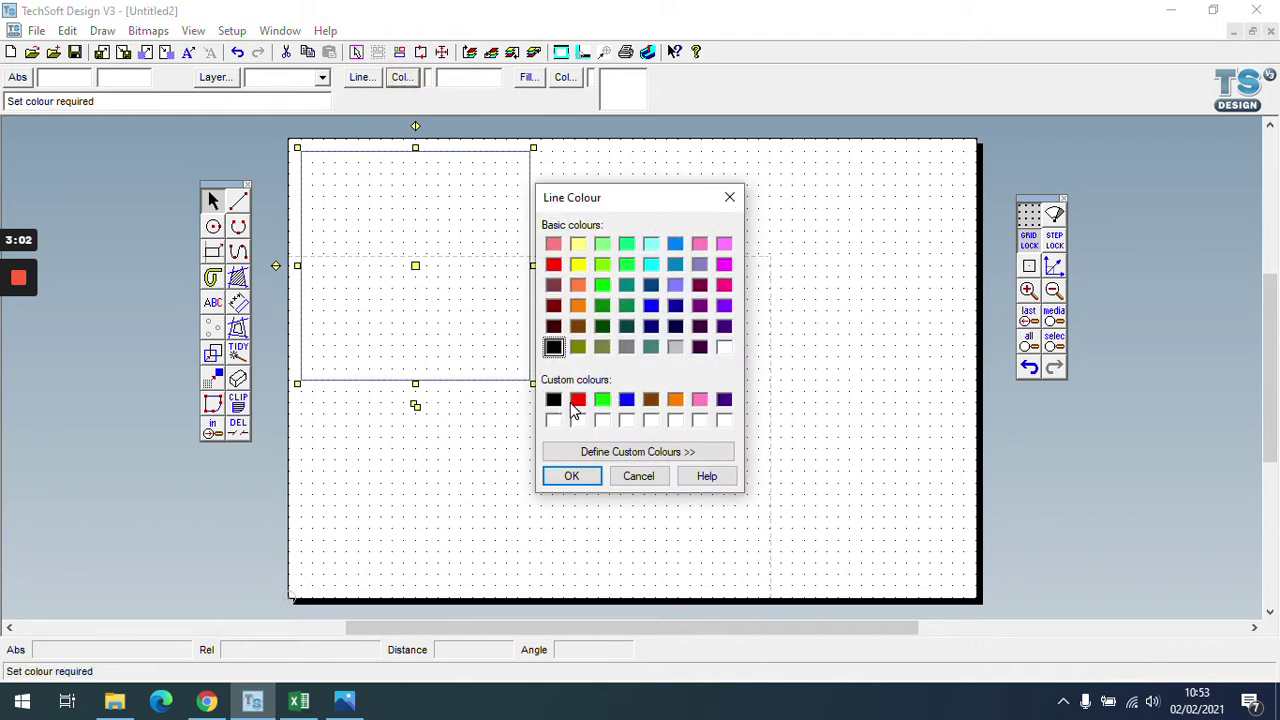
pyautogui.click(578, 401)
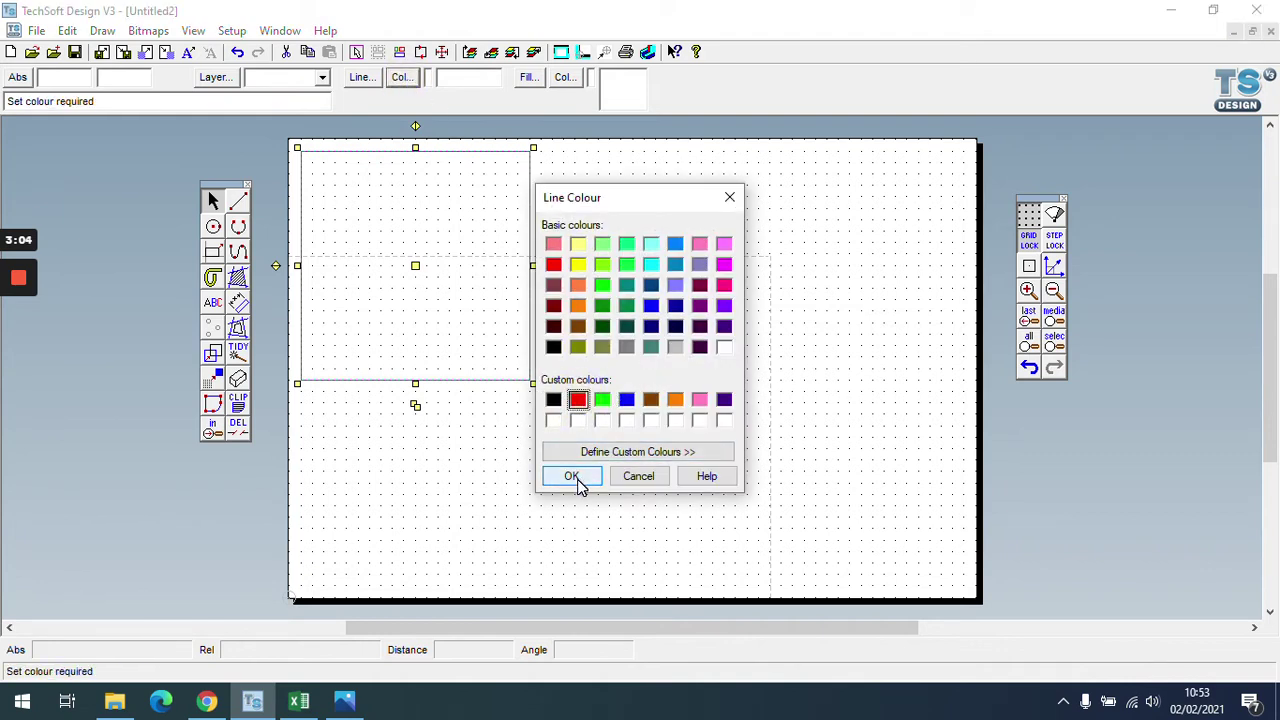
pyautogui.click(572, 477)
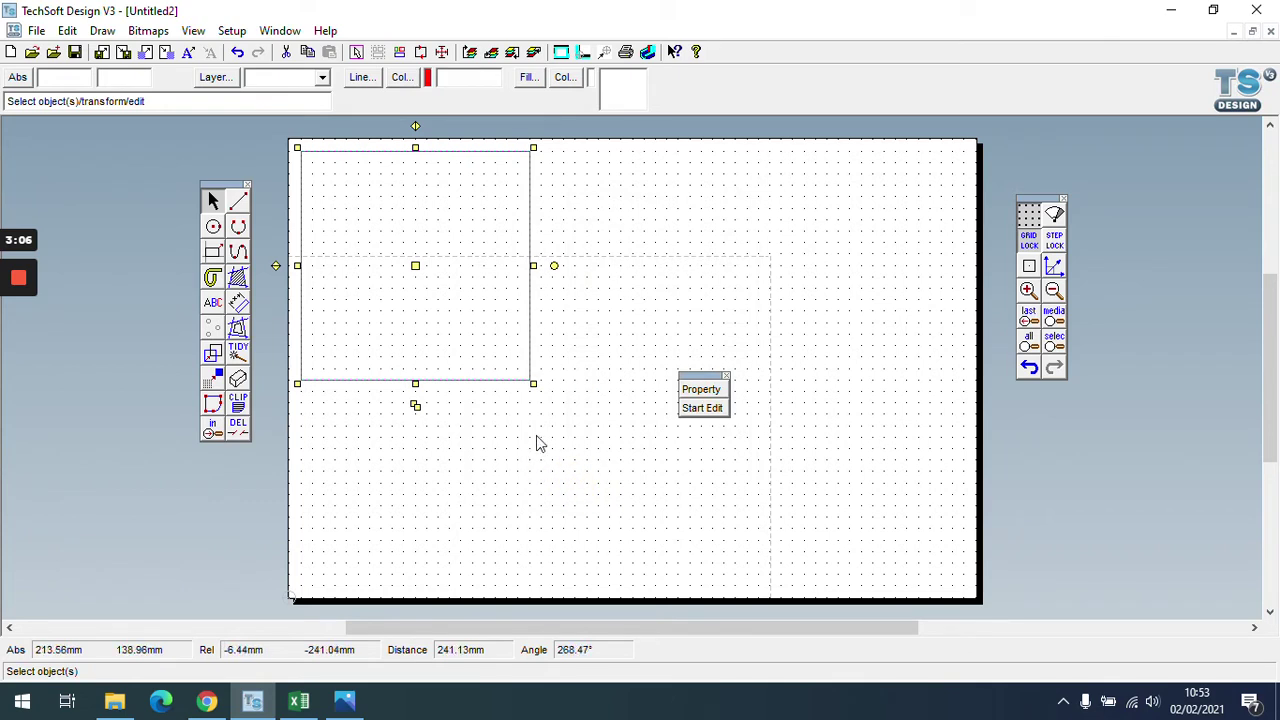
pyautogui.click(573, 418)
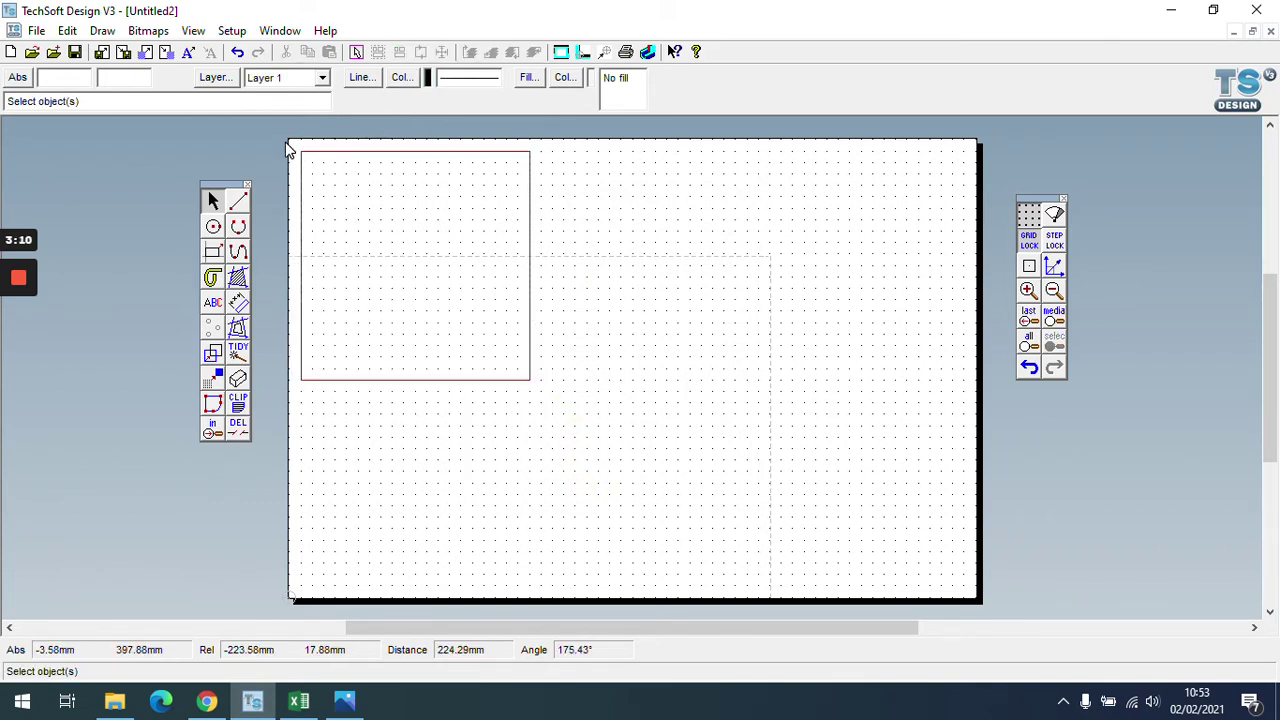
pyautogui.moveTo(289, 145); pyautogui.dragTo(586, 455)
pyautogui.click(402, 77)
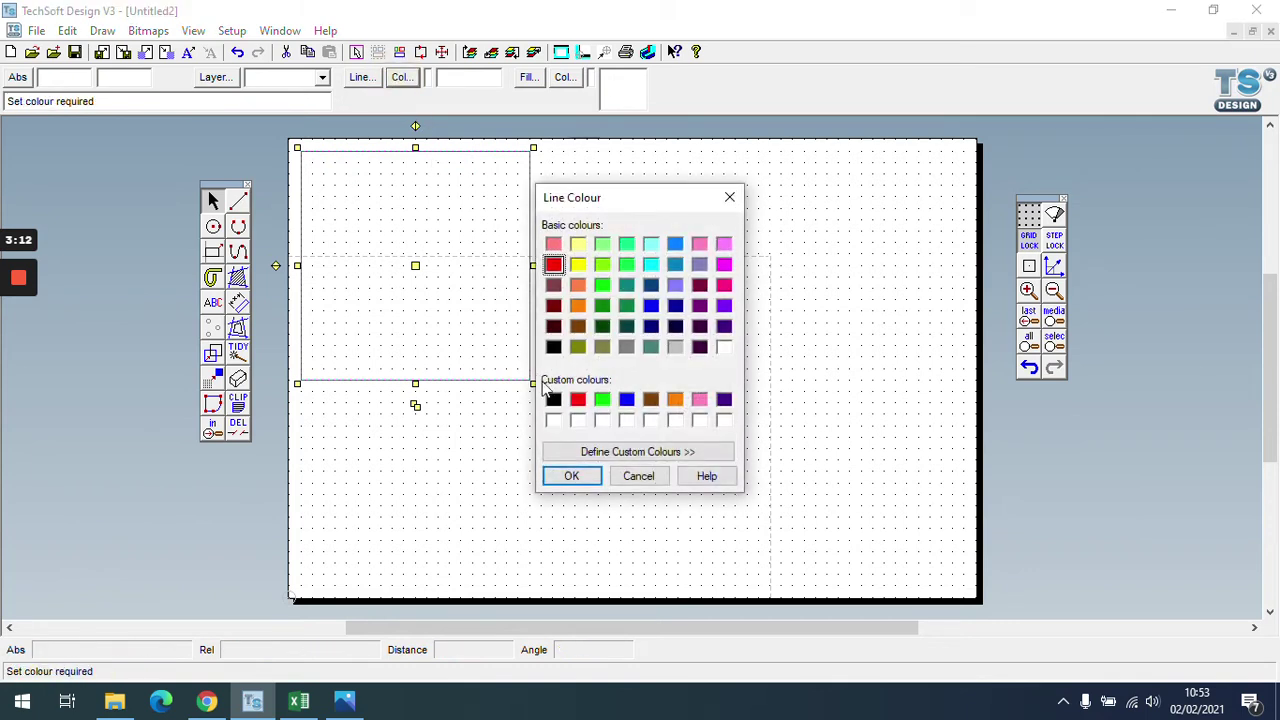
pyautogui.click(575, 480)
pyautogui.click(468, 464)
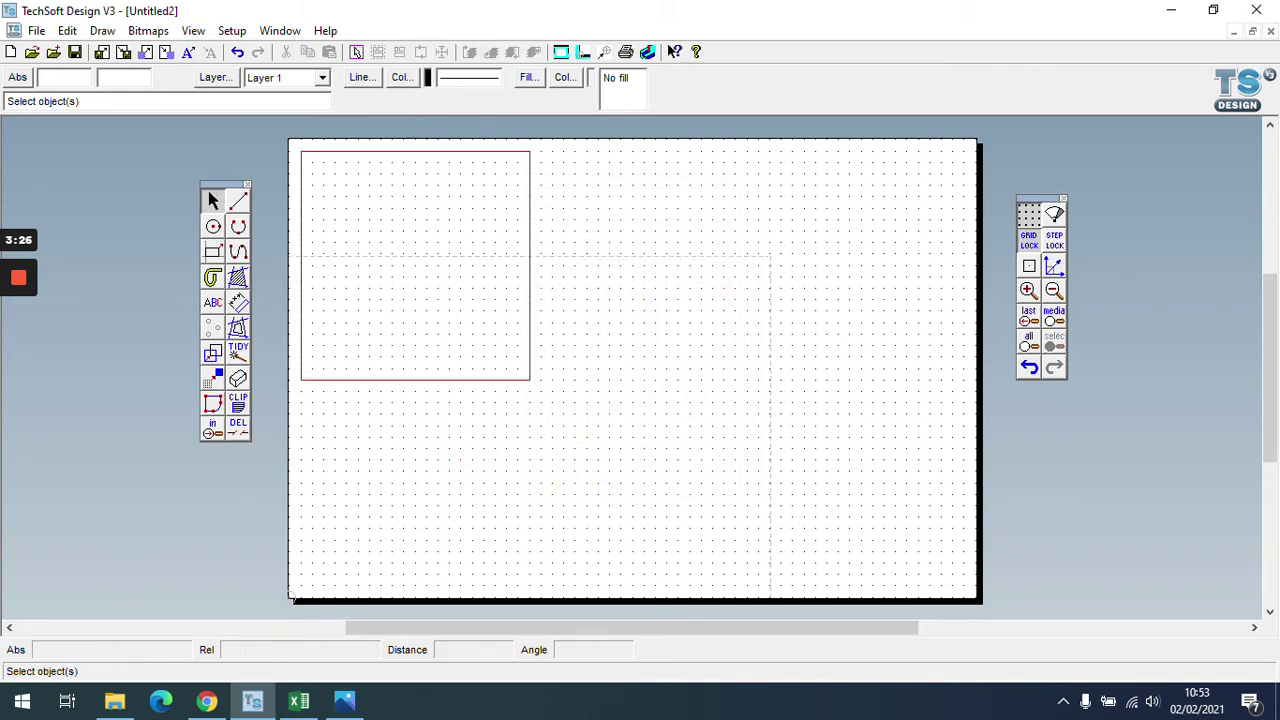
pyautogui.moveTo(291, 148); pyautogui.dragTo(574, 429)
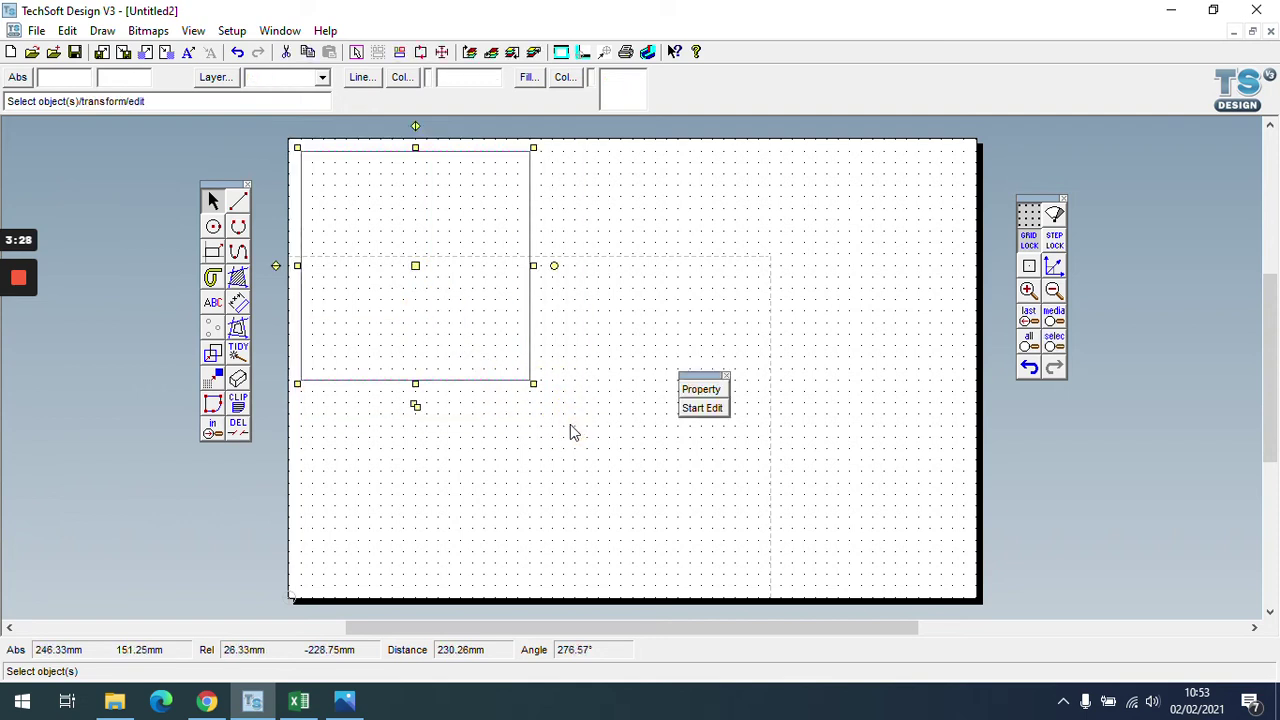
# Paste a copy of the red square and move it up-left beside the first.
pyautogui.click(632, 301)
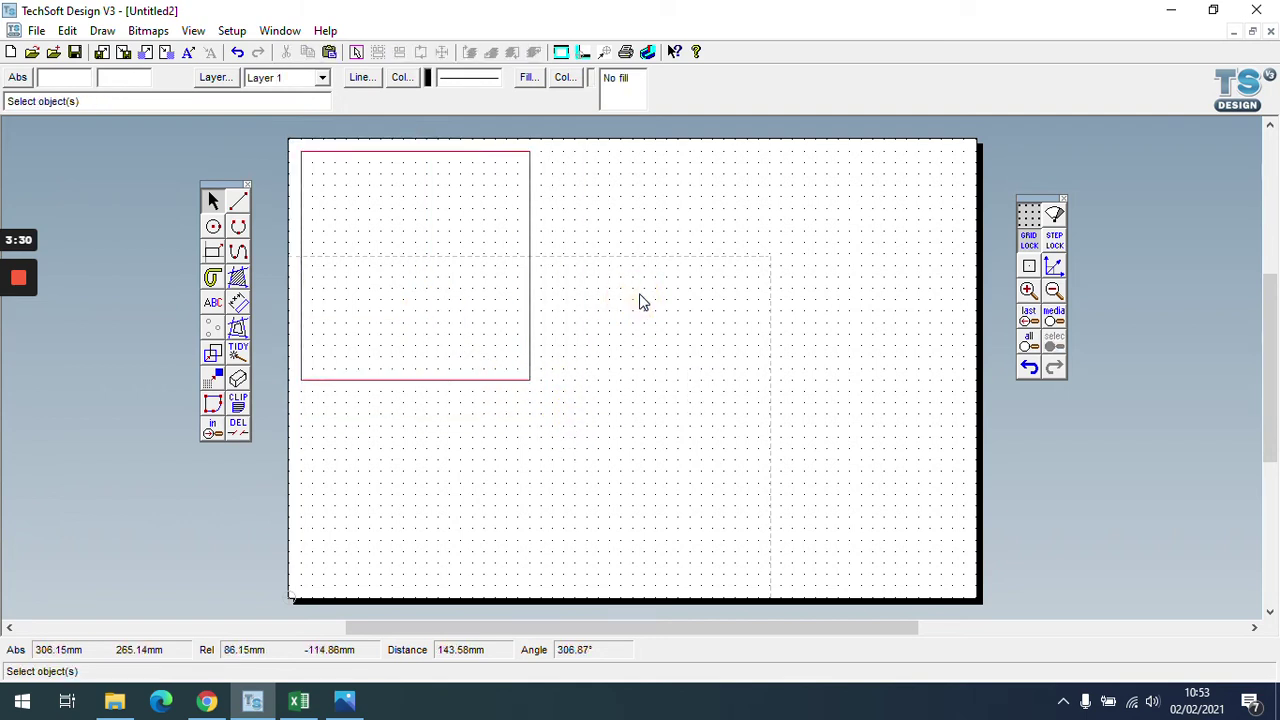
pyautogui.rightClick(642, 302)
pyautogui.click(688, 345)
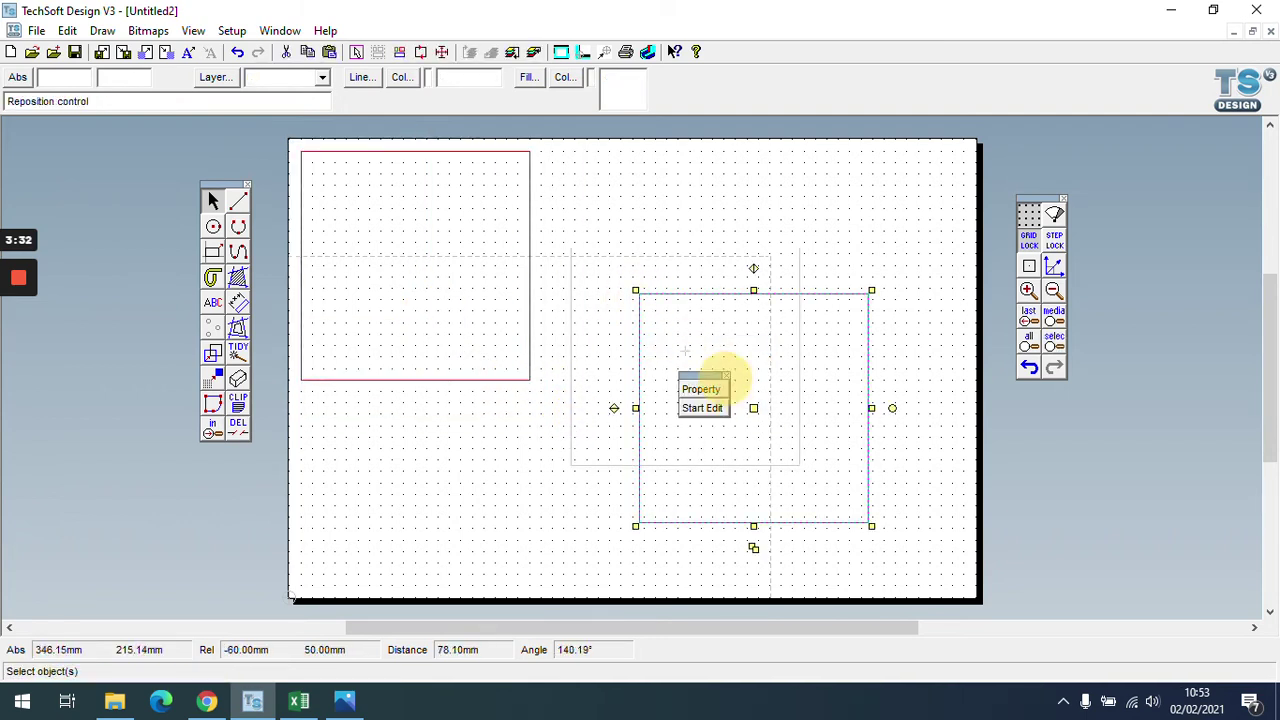
pyautogui.moveTo(685, 350); pyautogui.dragTo(660, 268)
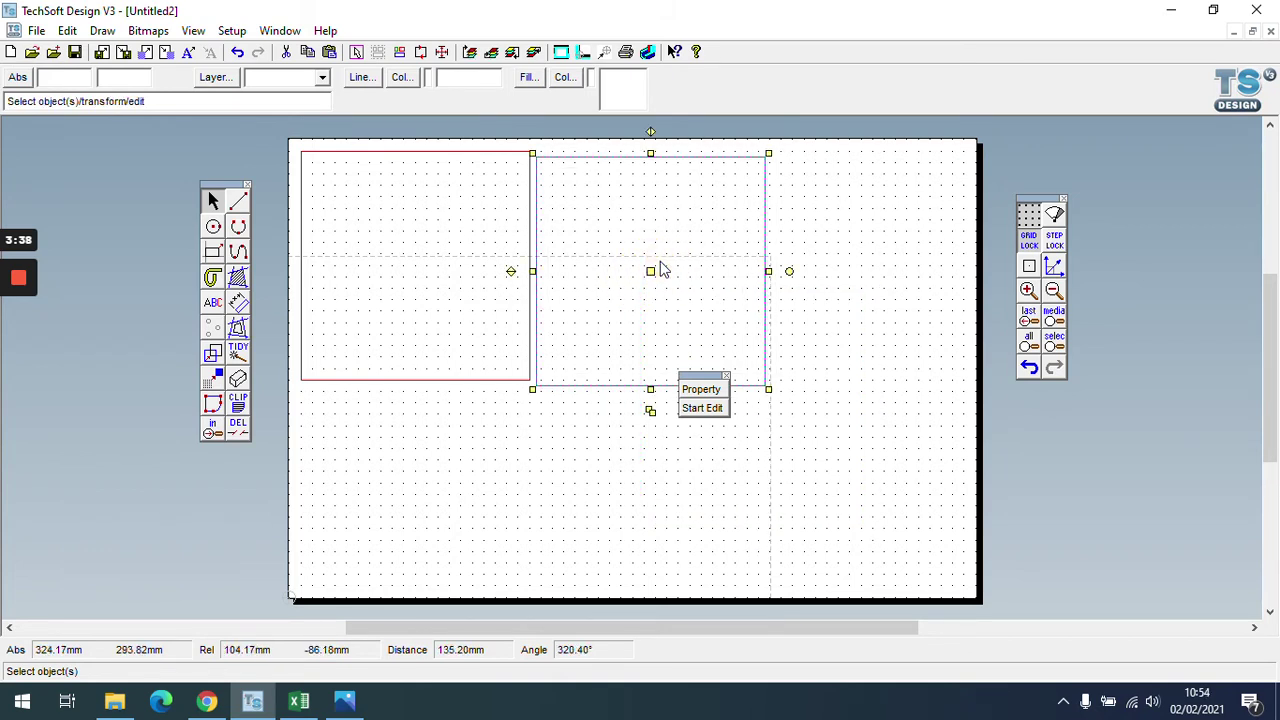
# Toggle Grid Lock and nudge the right square up so its top aligns with the left one.
pyautogui.click(820, 287)
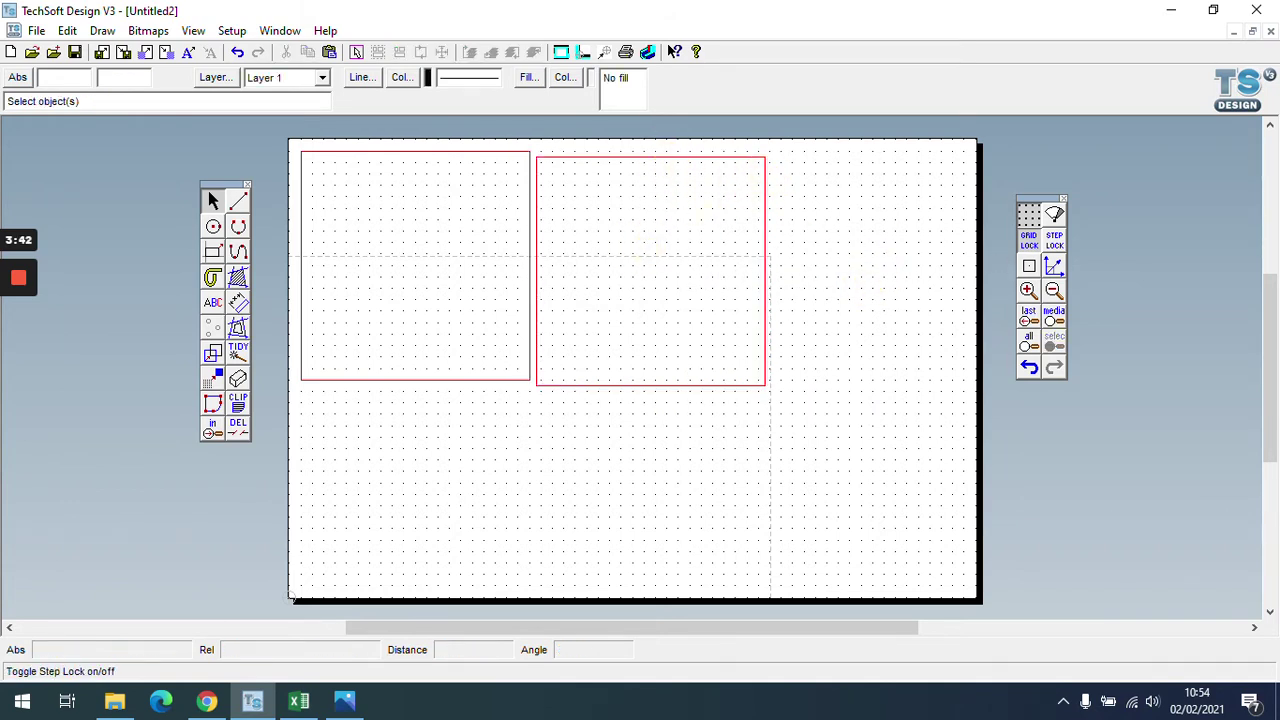
pyautogui.click(1031, 243)
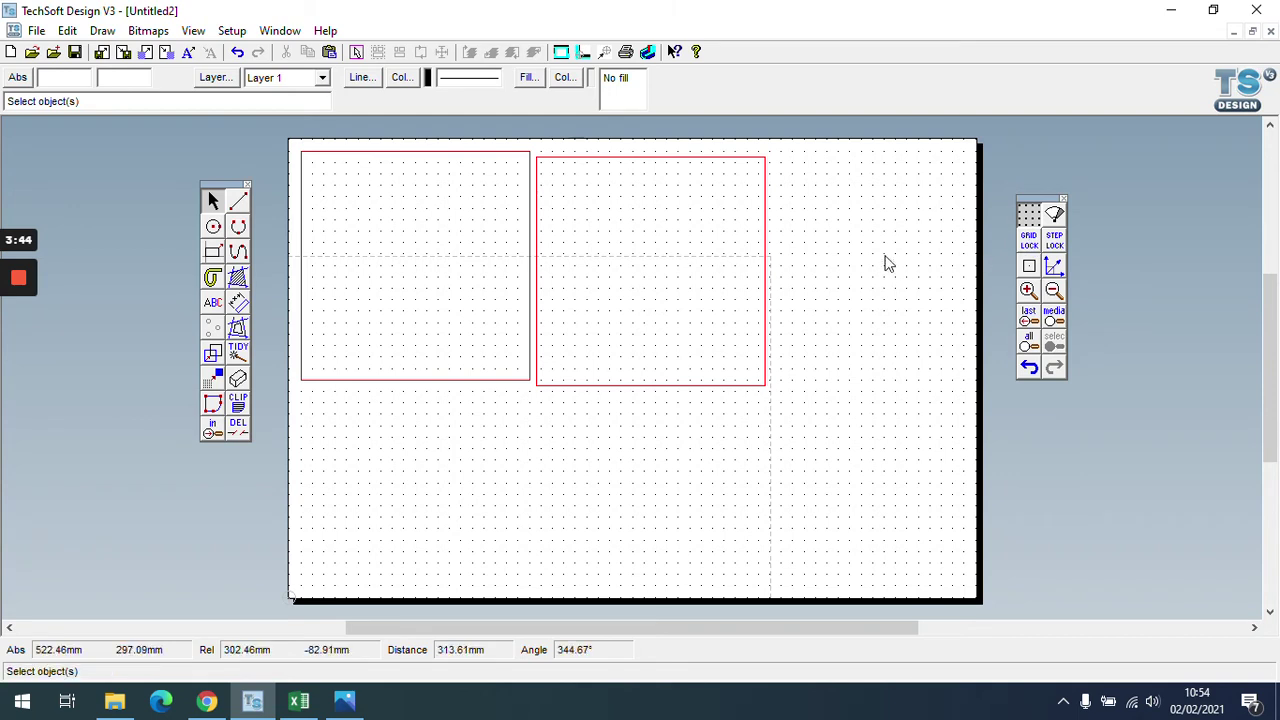
pyautogui.click(650, 168)
pyautogui.click(553, 159)
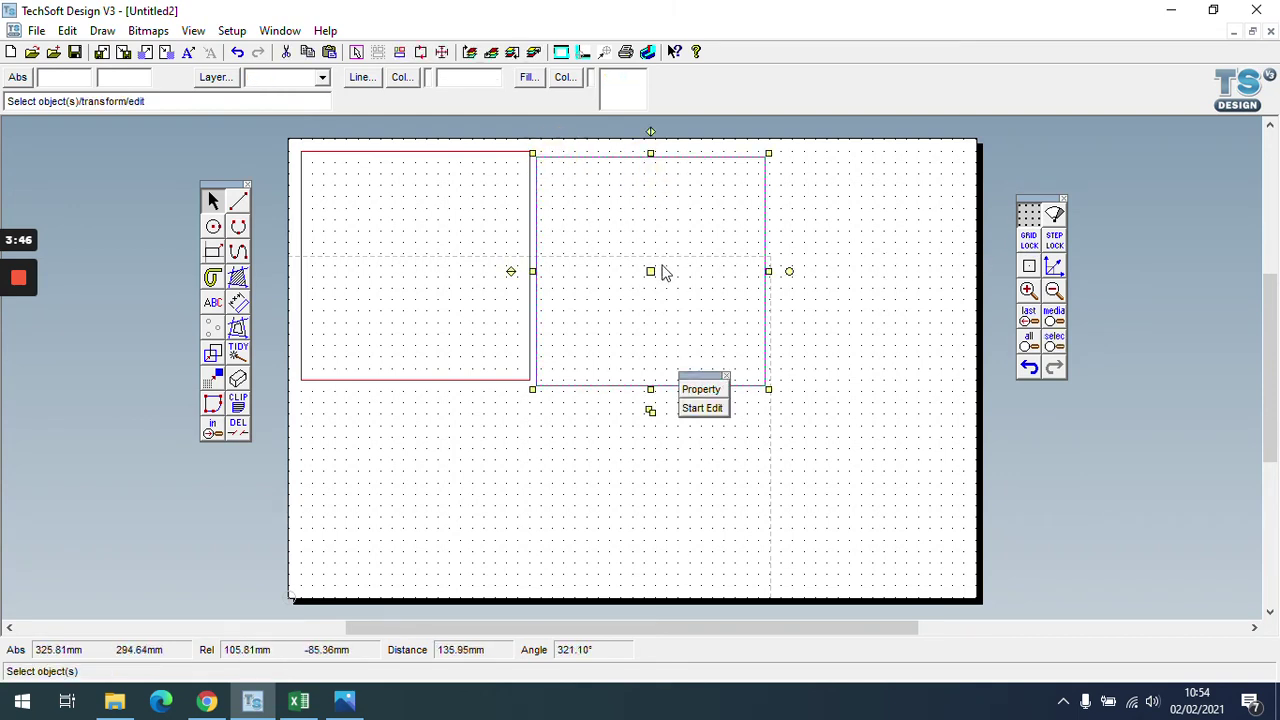
pyautogui.moveTo(650, 271); pyautogui.dragTo(649, 266)
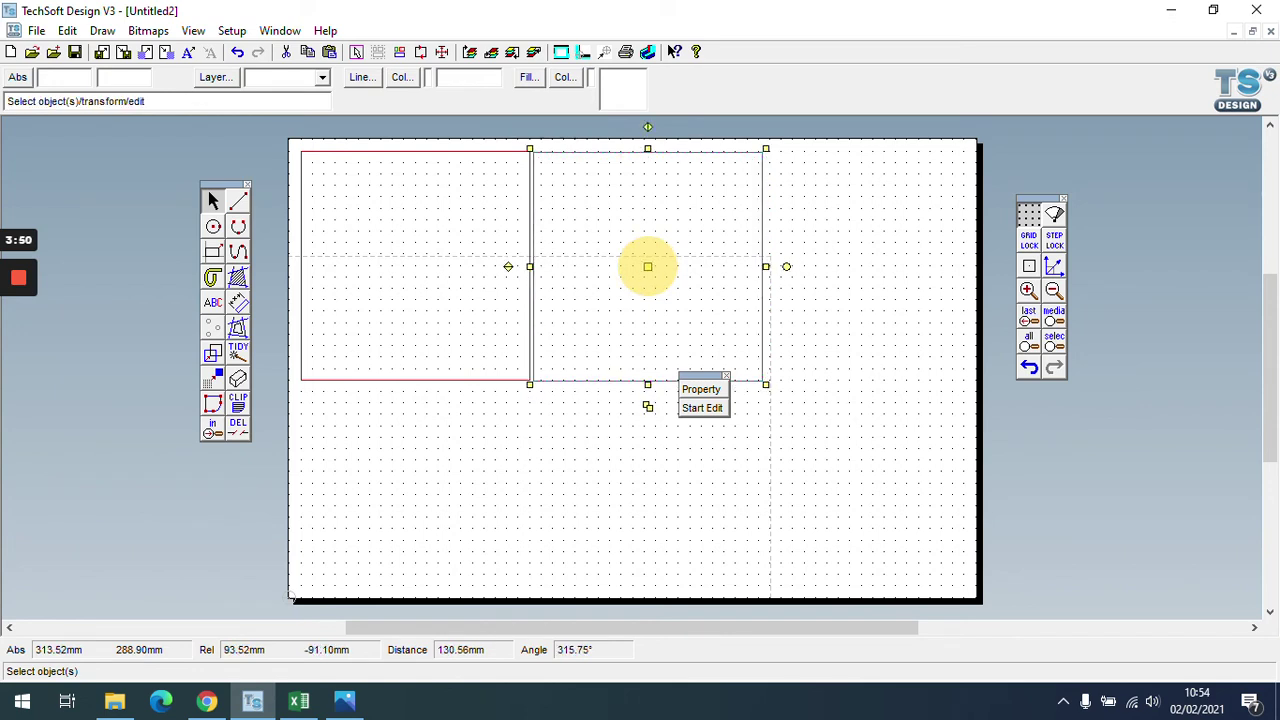
pyautogui.click(834, 280)
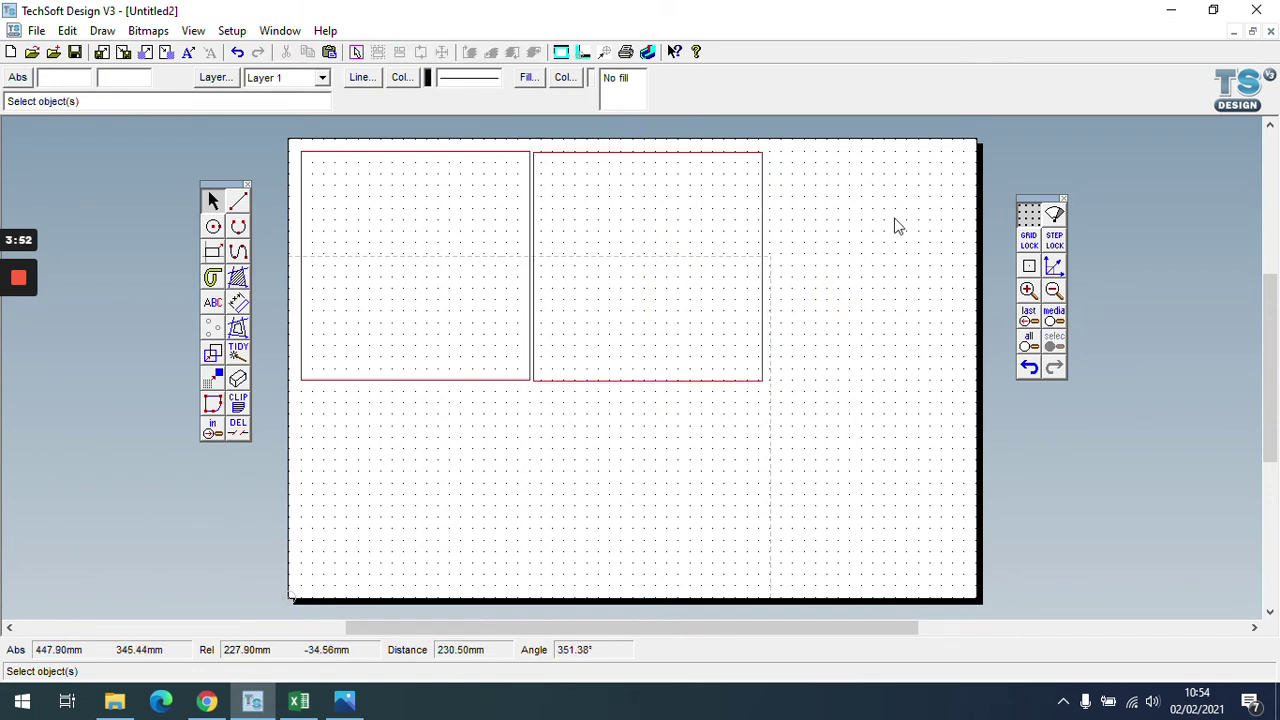
pyautogui.click(1028, 289)
# Zoom in on the join and nudge the right square to leave only a hairline gap.
pyautogui.click(1028, 289)
pyautogui.click(1028, 289)
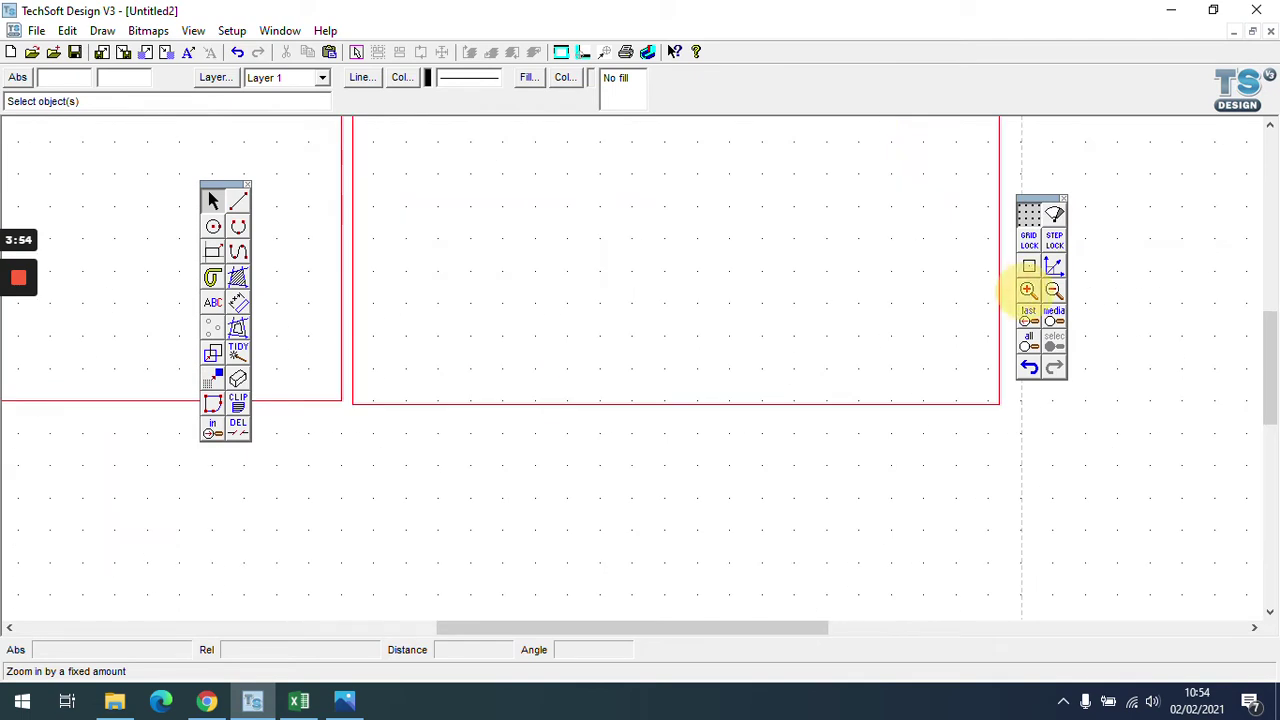
pyautogui.moveTo(1270, 400); pyautogui.dragTo(1269, 374)
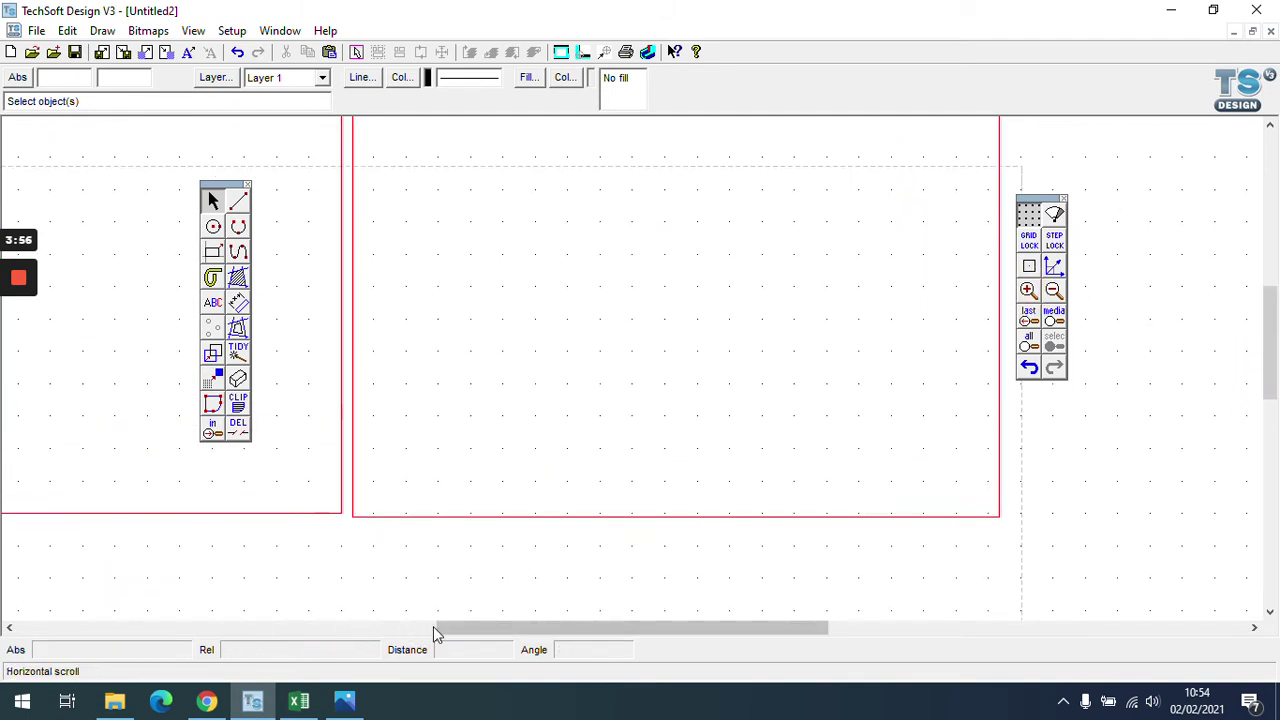
pyautogui.moveTo(434, 634); pyautogui.dragTo(409, 614)
pyautogui.click(547, 450)
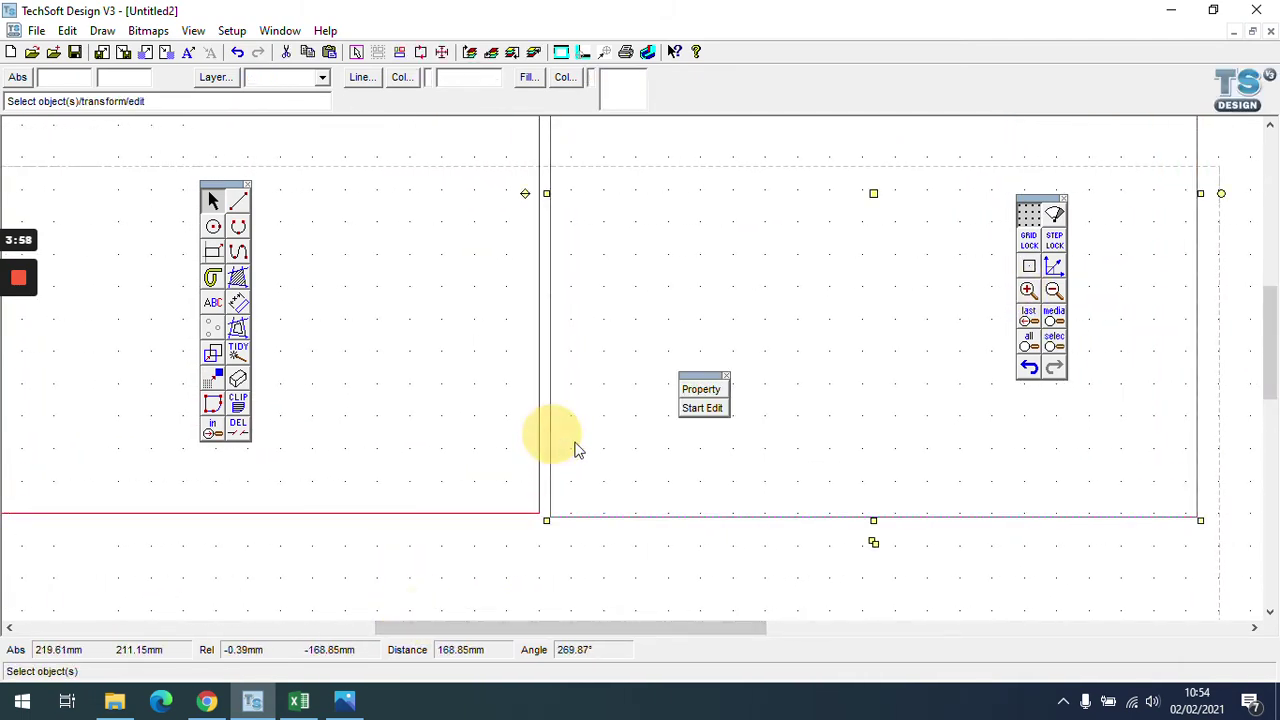
pyautogui.moveTo(873, 193); pyautogui.dragTo(865, 190)
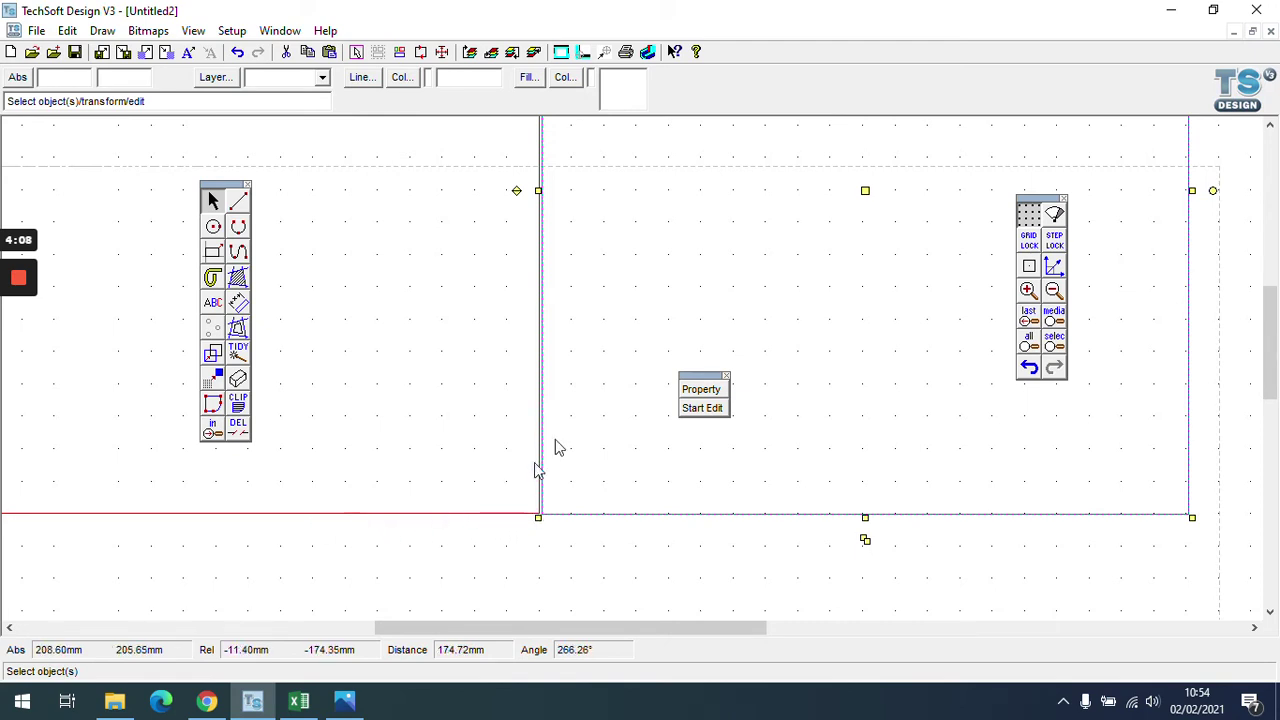
pyautogui.moveTo(865, 190); pyautogui.dragTo(871, 191)
pyautogui.click(587, 584)
pyautogui.click(1054, 289)
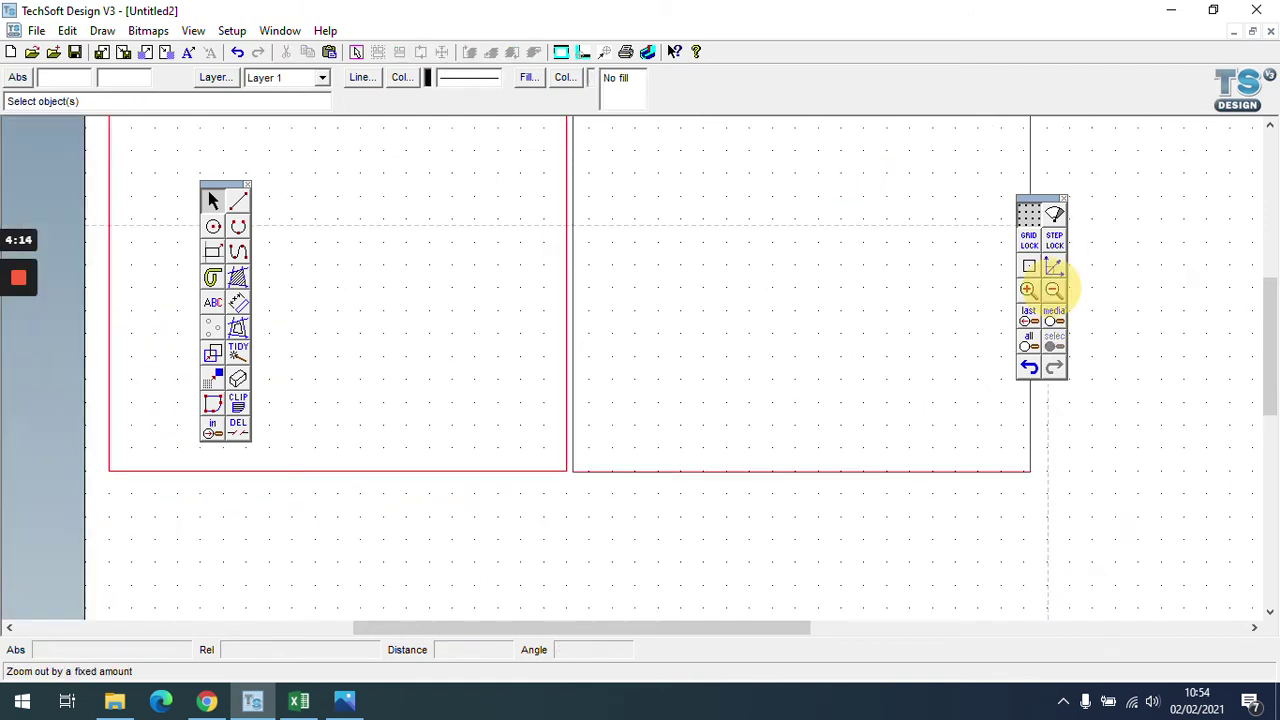
pyautogui.click(1054, 289)
pyautogui.click(1054, 289)
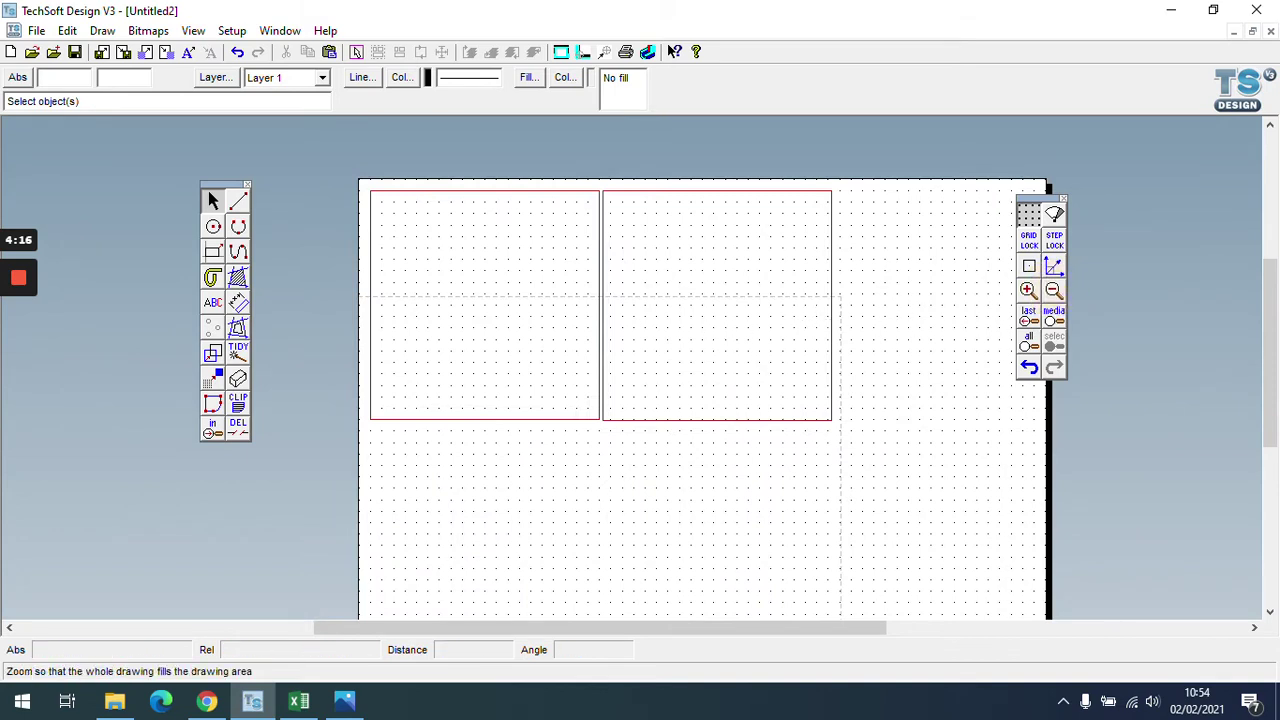
# Shift the grid/zoom and drawing-tools palettes right so they clear the squares.
pyautogui.moveTo(1271, 312); pyautogui.dragTo(1257, 314)
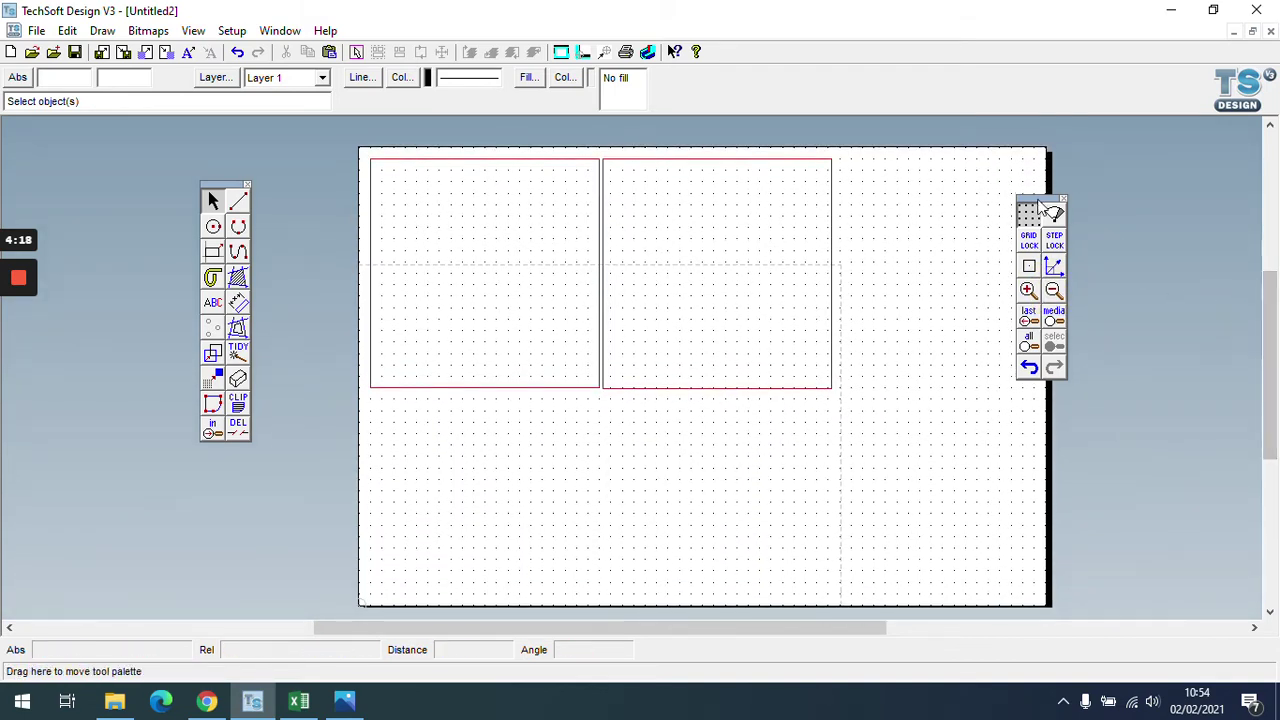
pyautogui.moveTo(1042, 200); pyautogui.dragTo(1134, 214)
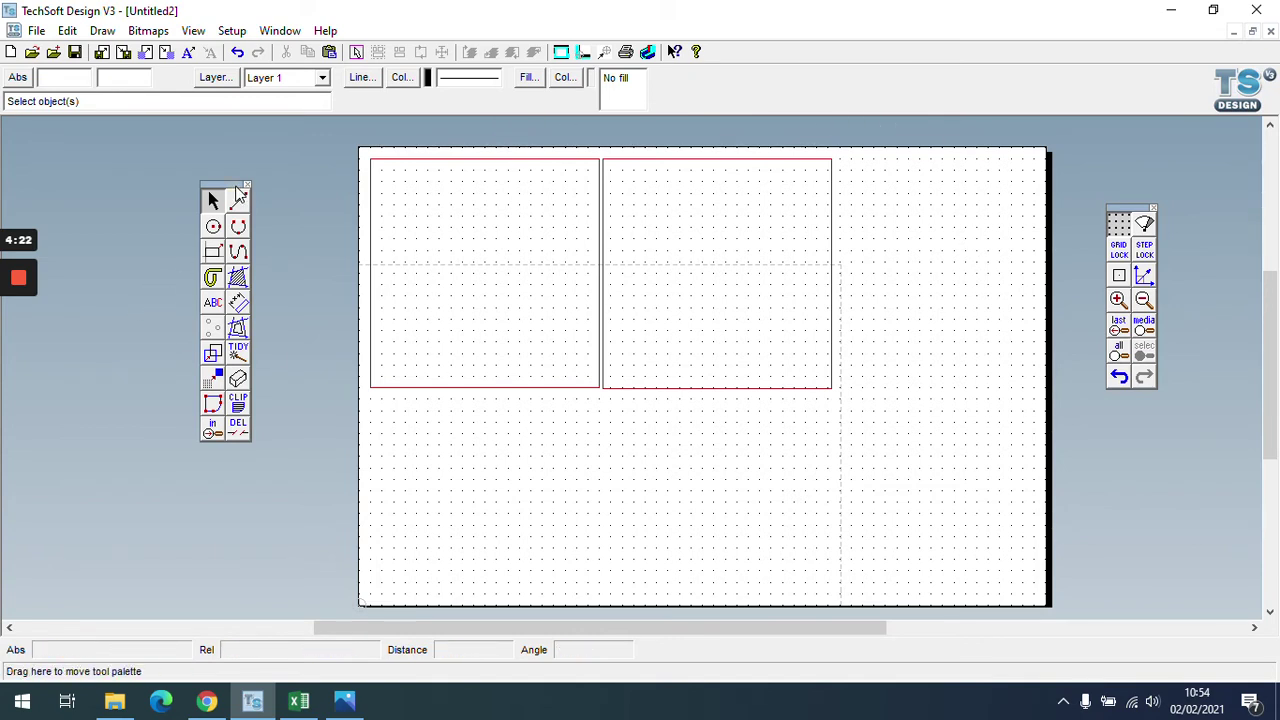
pyautogui.moveTo(236, 187); pyautogui.dragTo(288, 189)
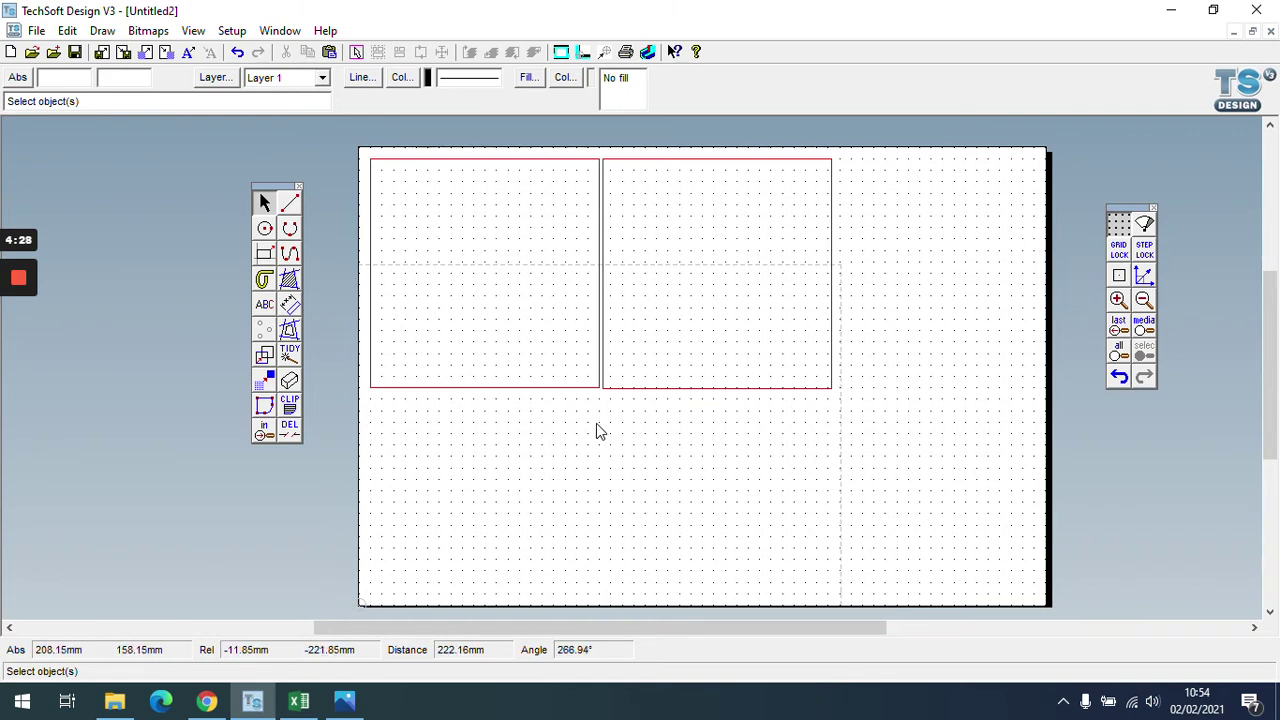
pyautogui.click(36, 31)
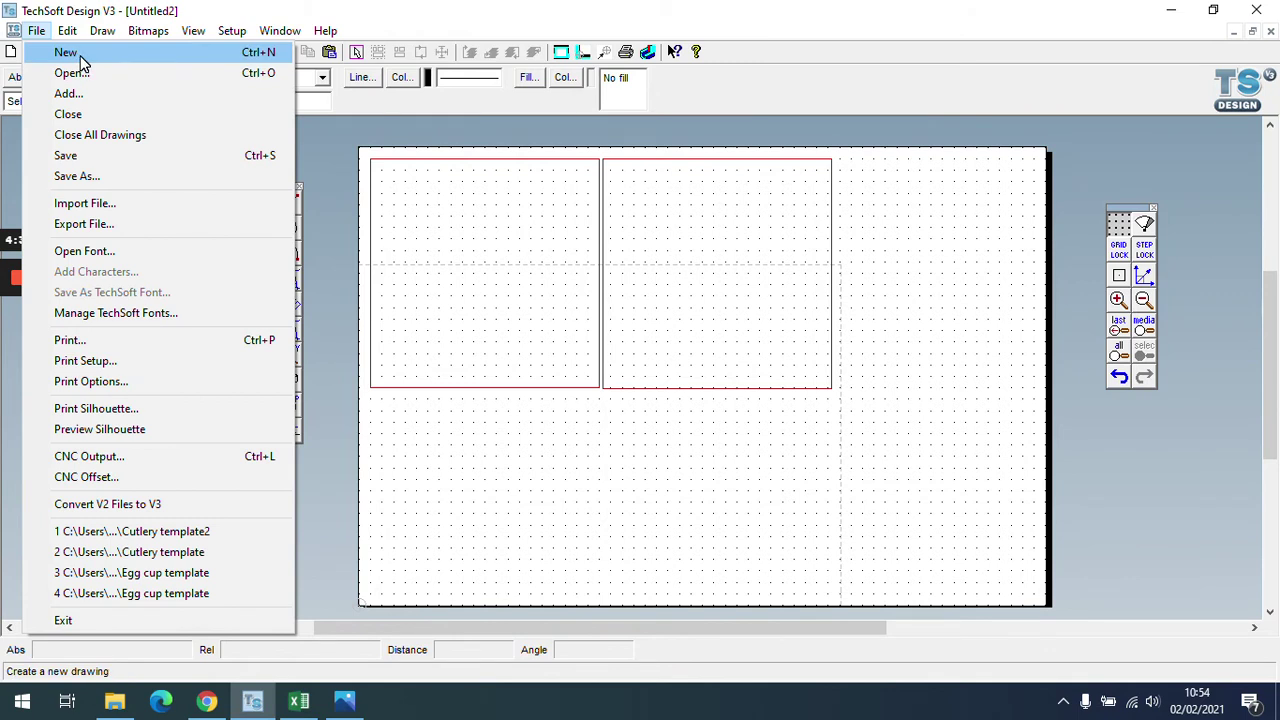
pyautogui.click(745, 476)
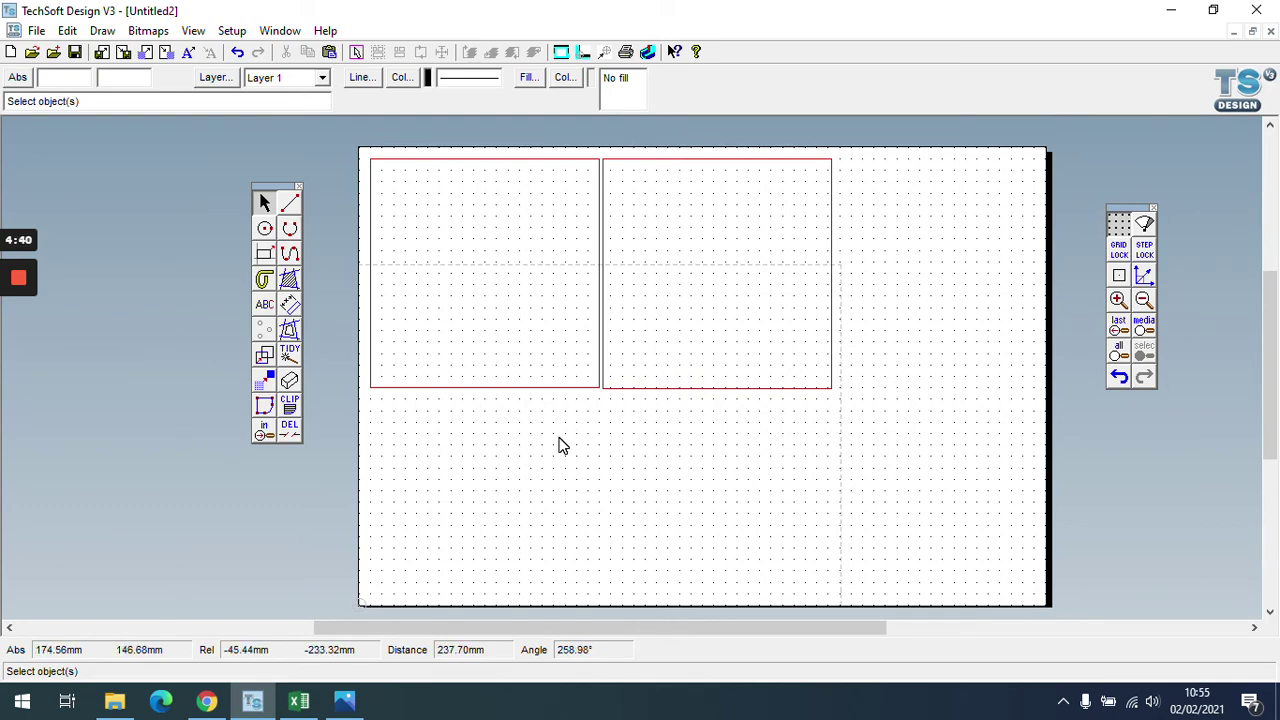
pyautogui.scroll(-1, 631, 391)
pyautogui.scroll(2, 717, 400)
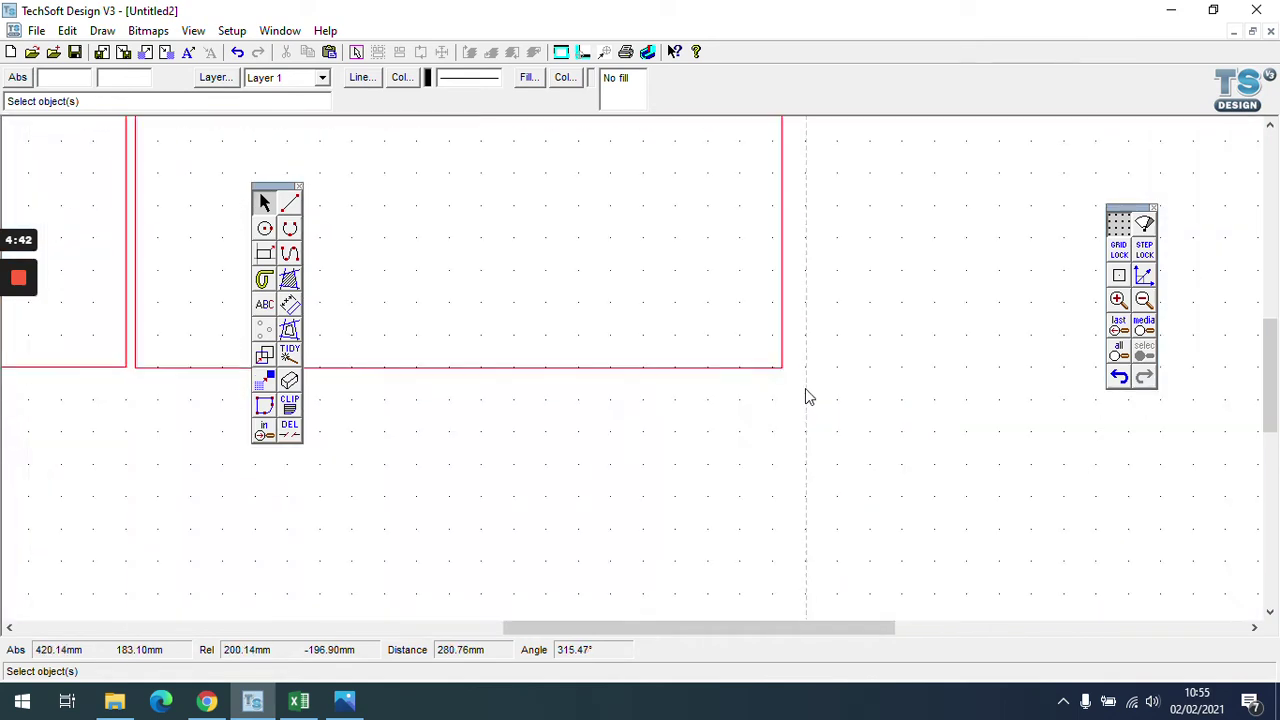
pyautogui.scroll(2, 808, 397)
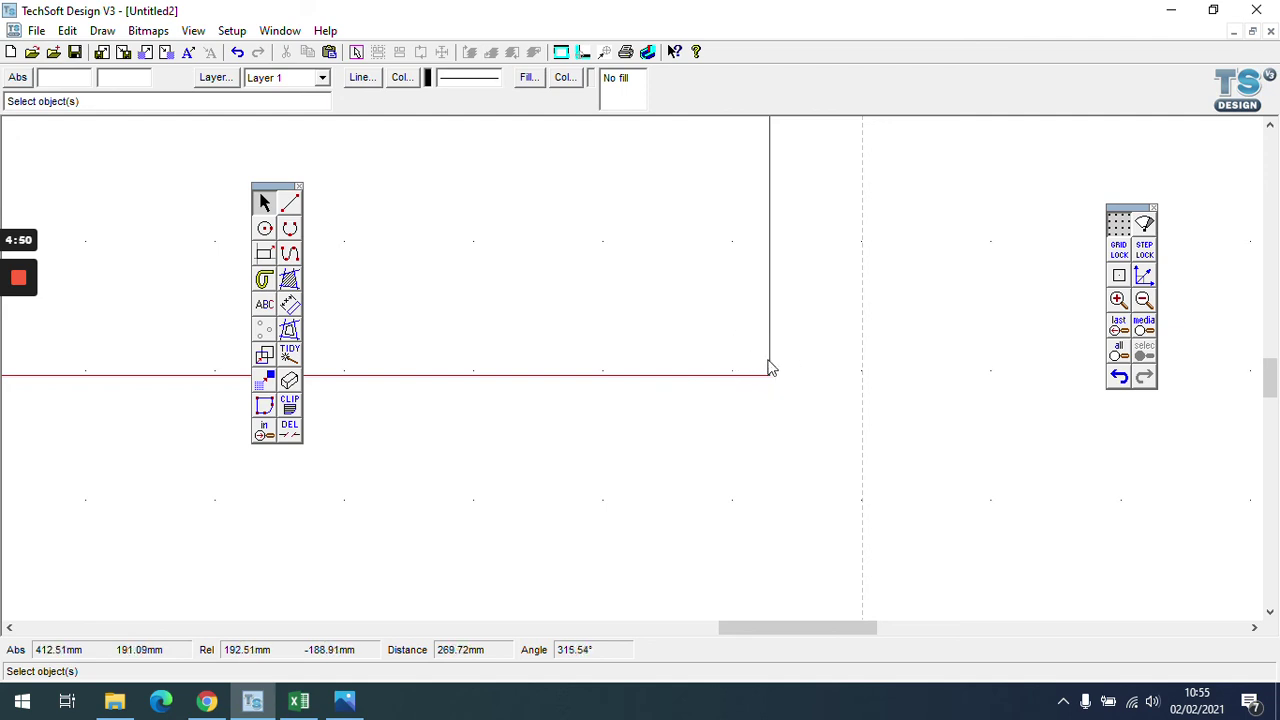
pyautogui.scroll(3, 784, 378)
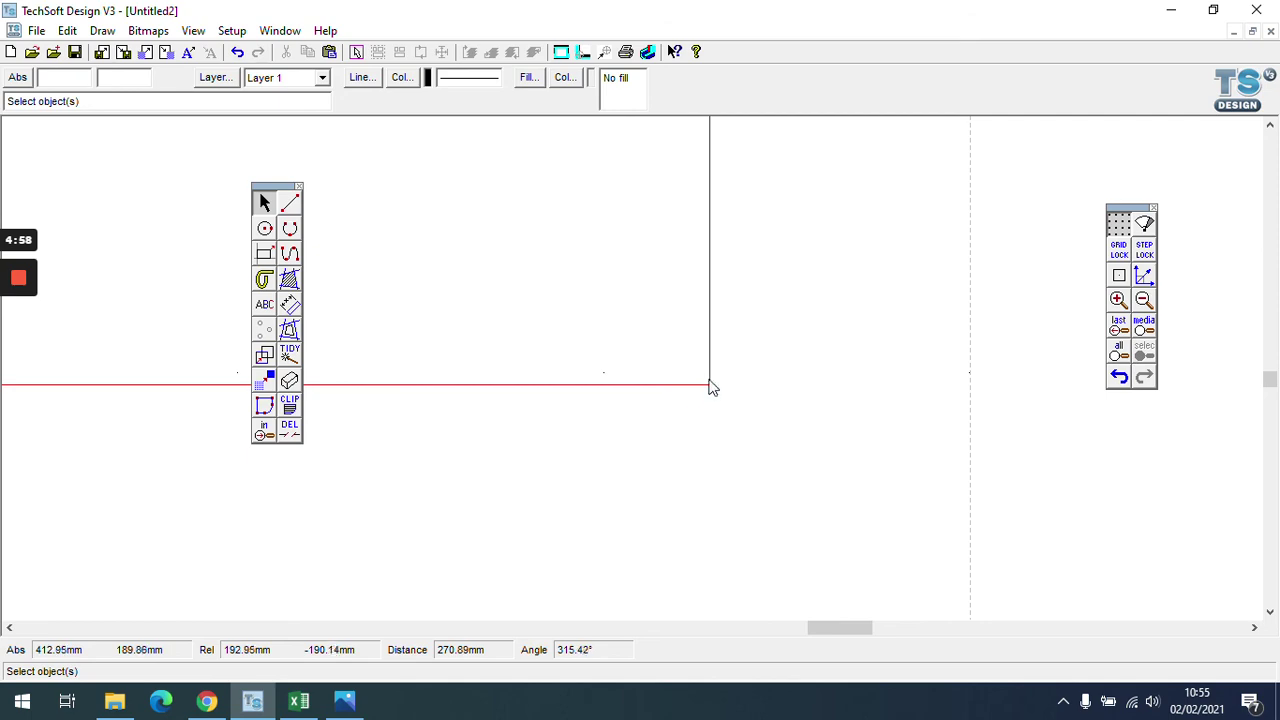
pyautogui.scroll(-4, 720, 368)
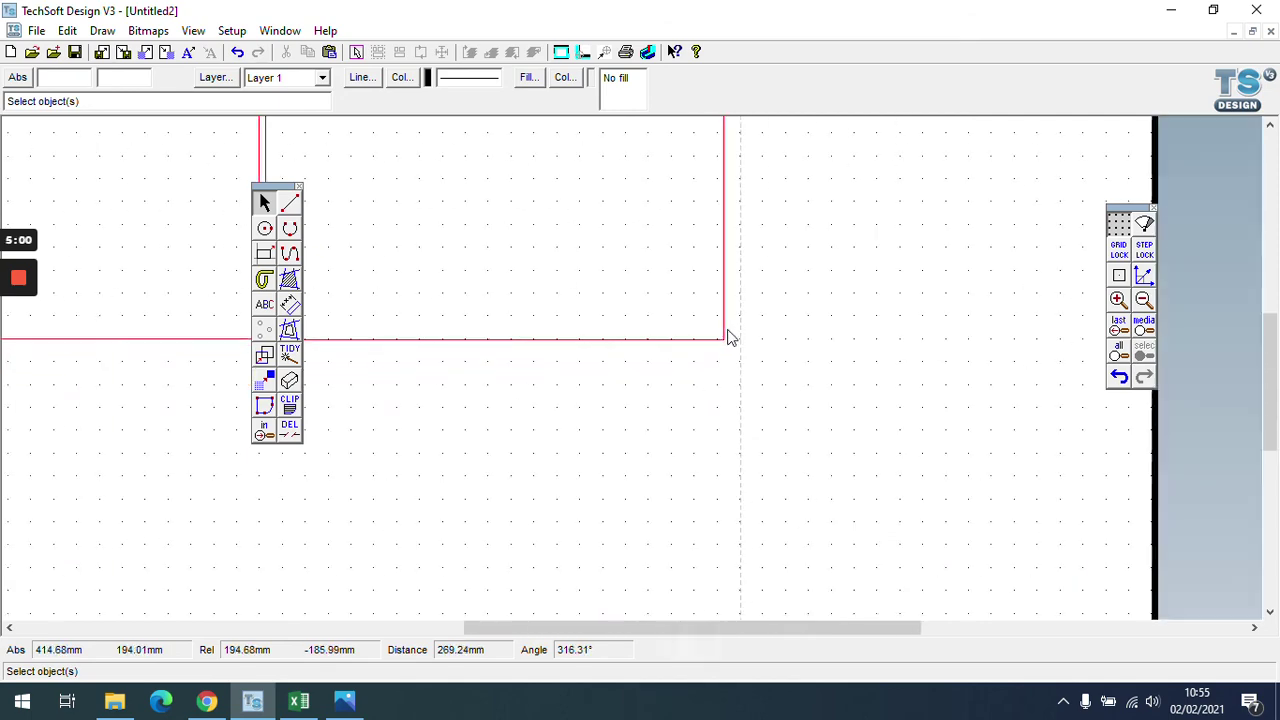
pyautogui.scroll(2, 537, 209)
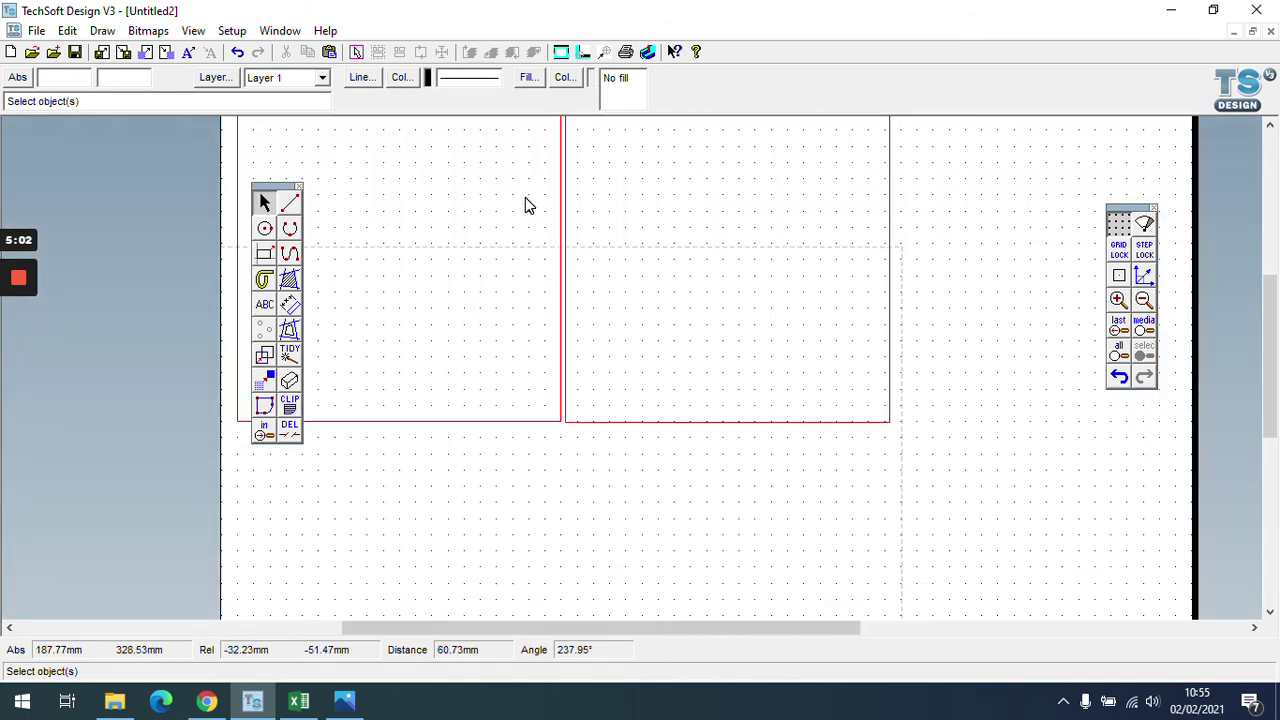
pyautogui.scroll(-1, 580, 142)
pyautogui.scroll(1, 555, 131)
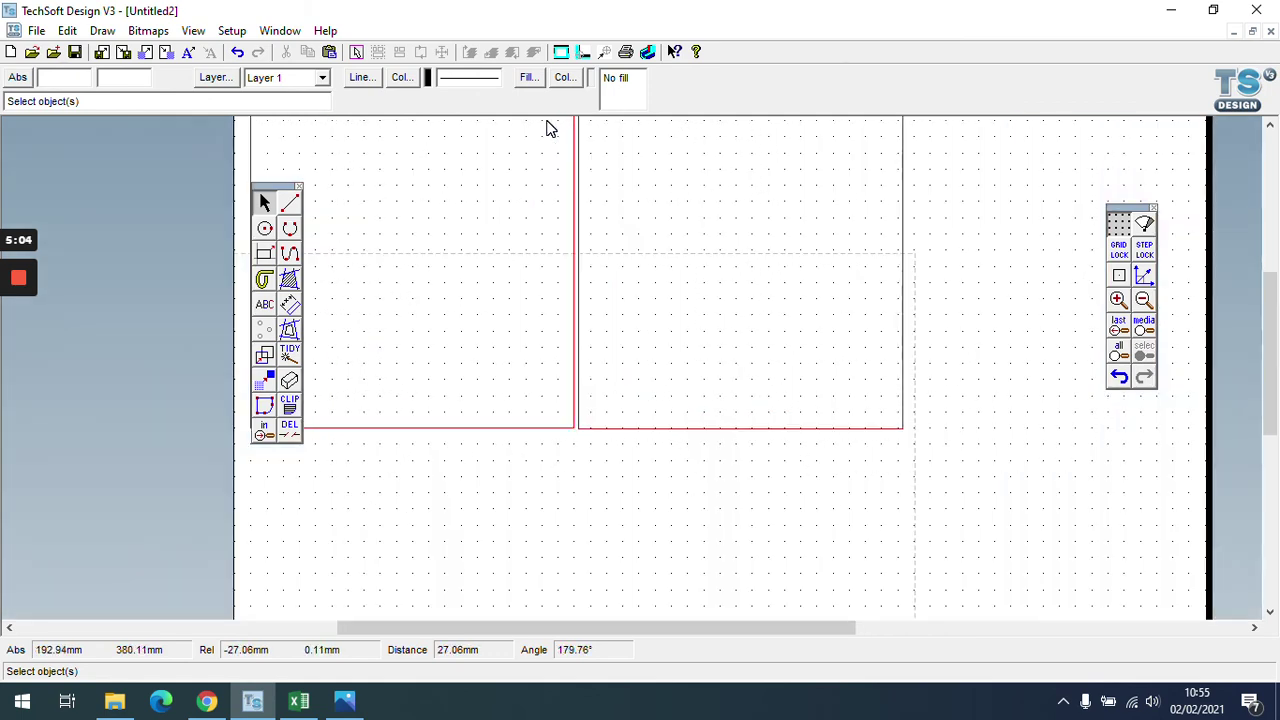